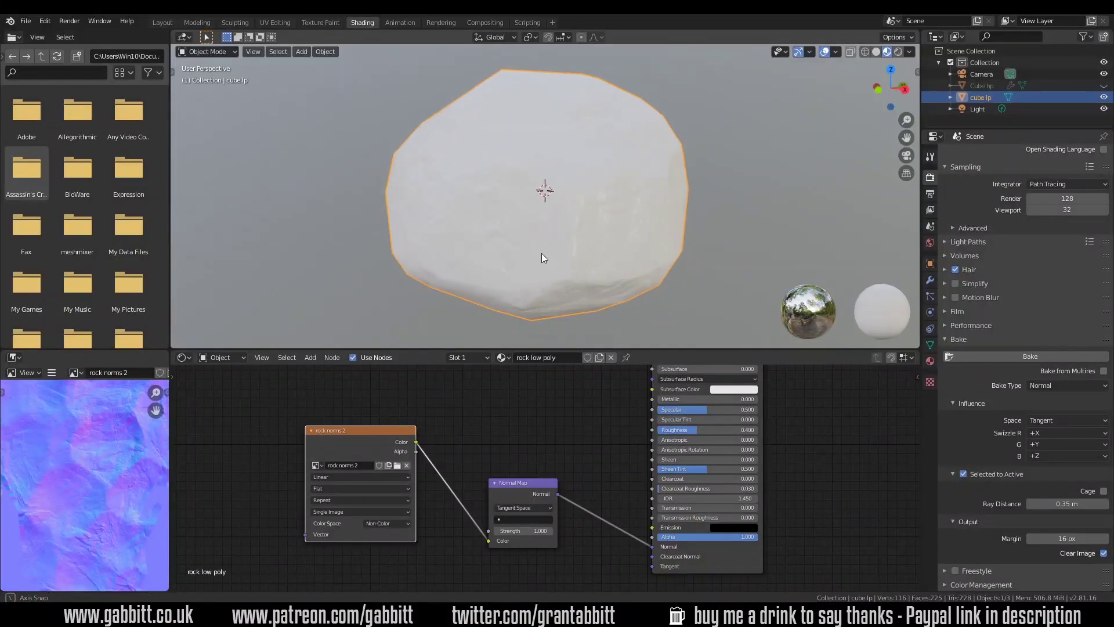
Orbit the viewport to see the low-poly rock from another angle
{"action": "middle_click_drag", "start_coordinate": [544, 253], "coordinate": [468, 244]}
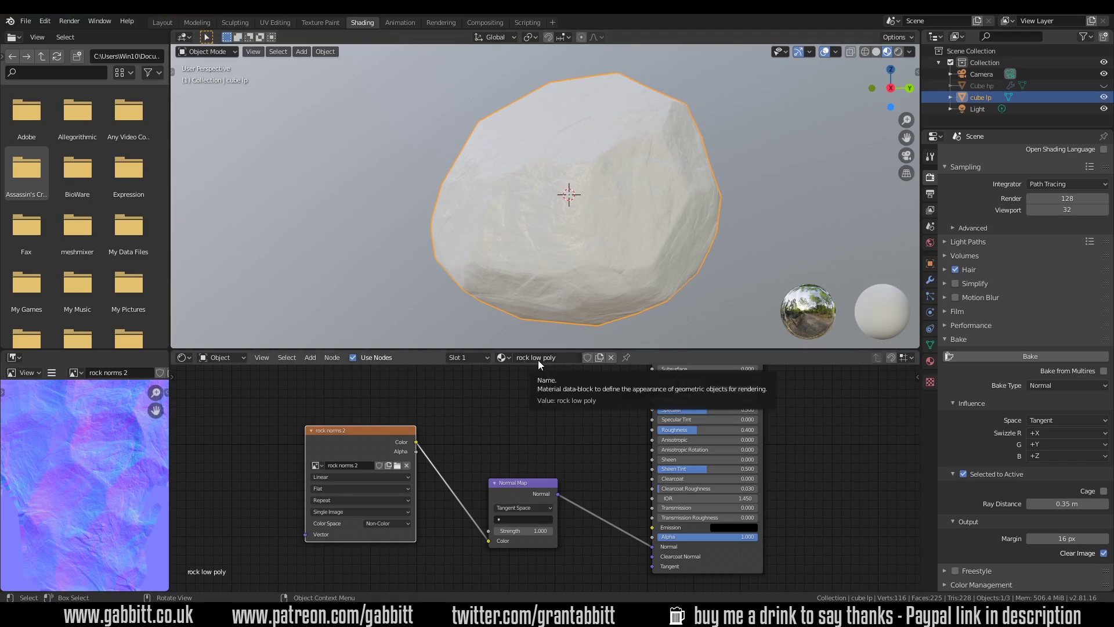
Hide the low-poly rock, then show and select Cube hp
{"action": "left_click", "coordinate": [1103, 97]}
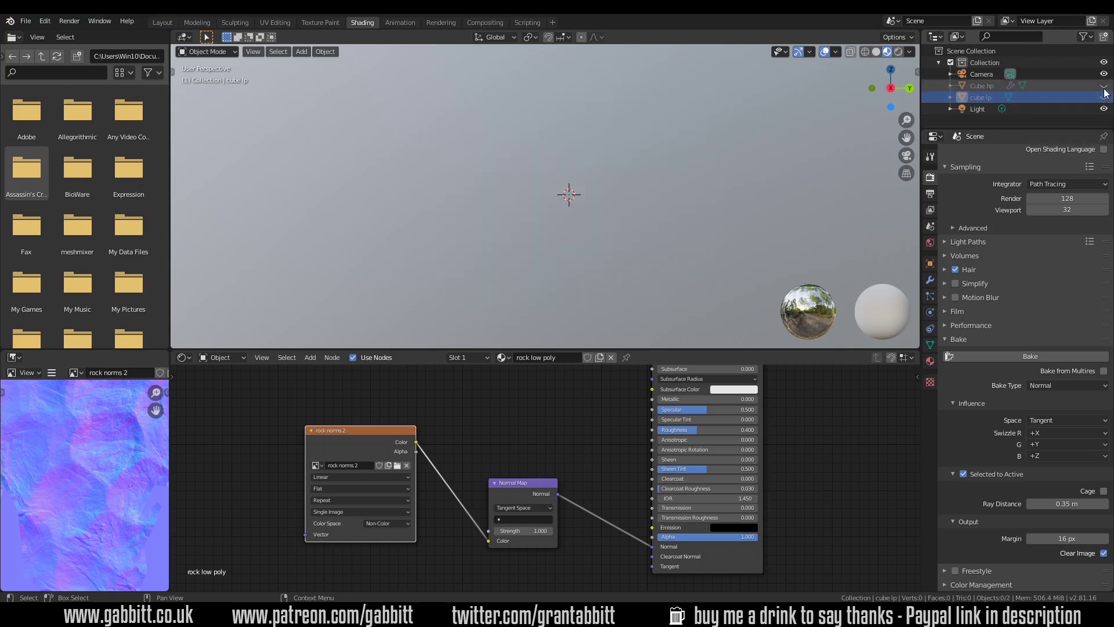
{"action": "left_click", "coordinate": [1103, 86]}
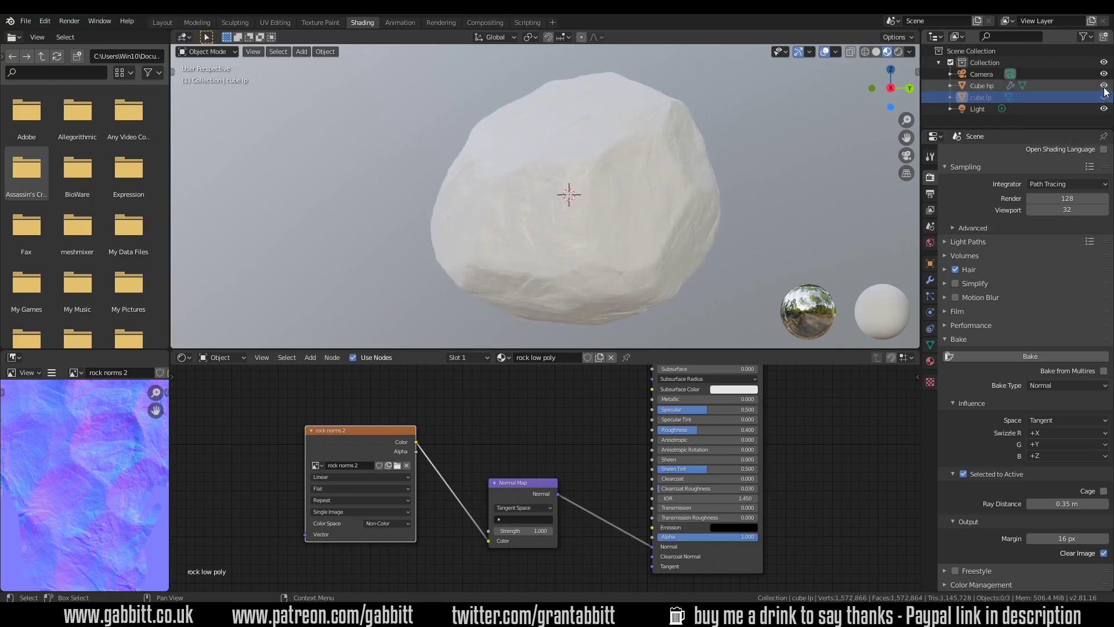
{"action": "left_click", "coordinate": [981, 86]}
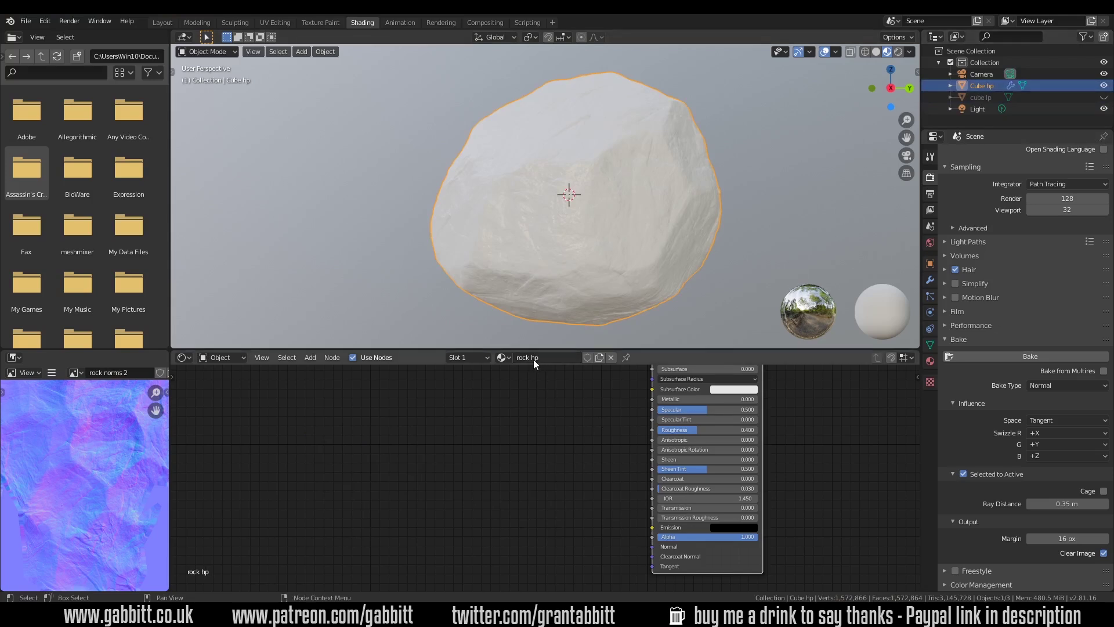
Frame the rock hp Principled BSDF and Material Output nodes and check the render Device
{"action": "key", "text": "Home"}
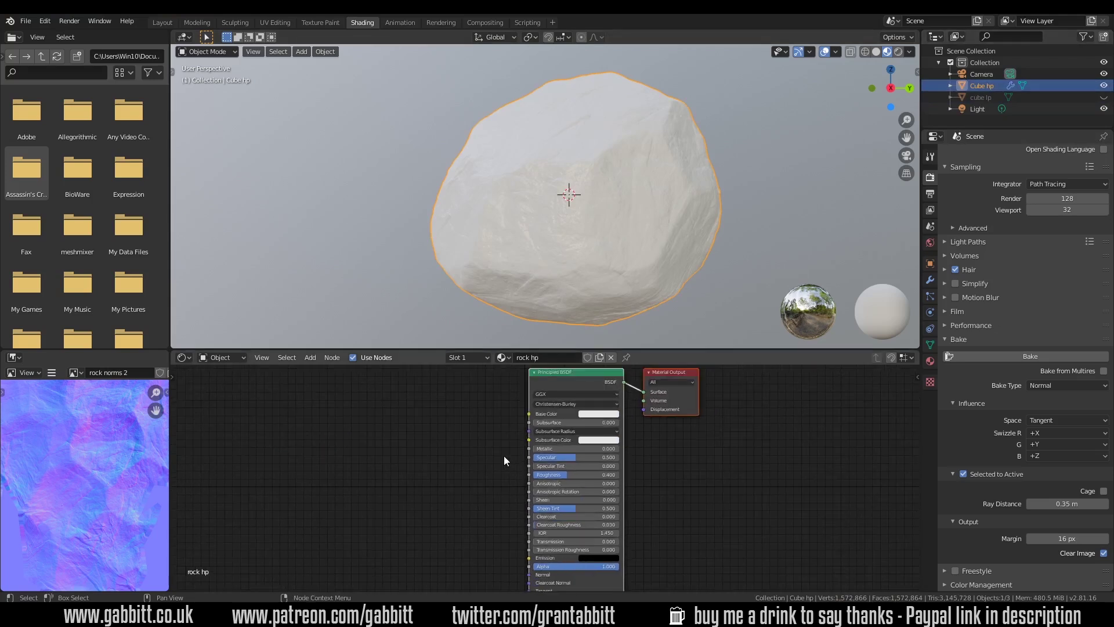
{"action": "key", "text": "Home"}
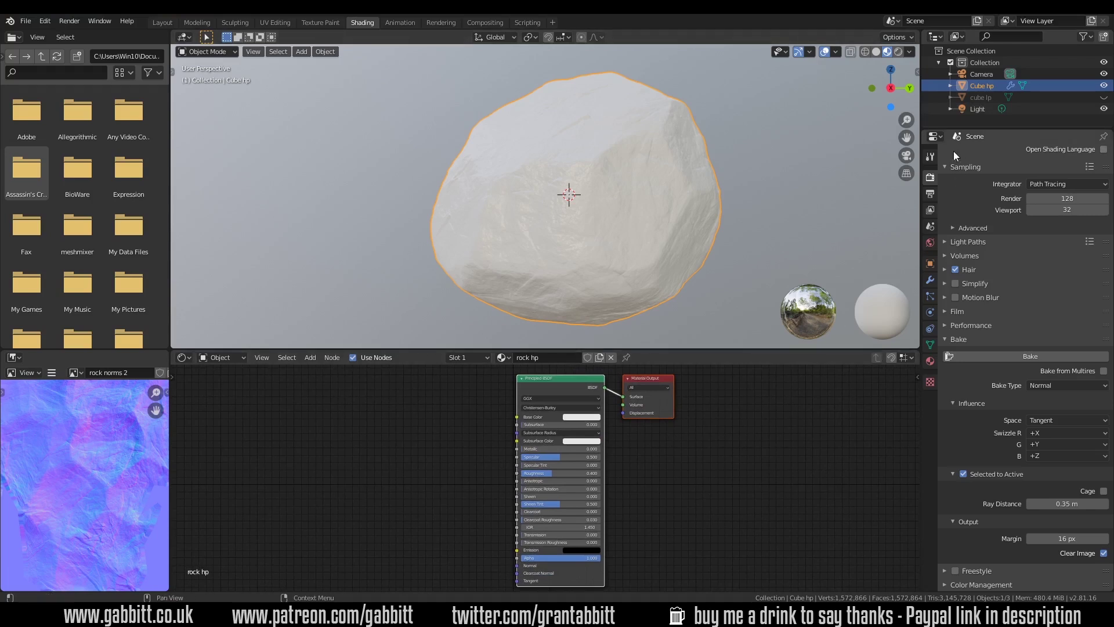
{"action": "scroll", "coordinate": [1038, 266], "scroll_direction": "up", "scroll_amount": 2}
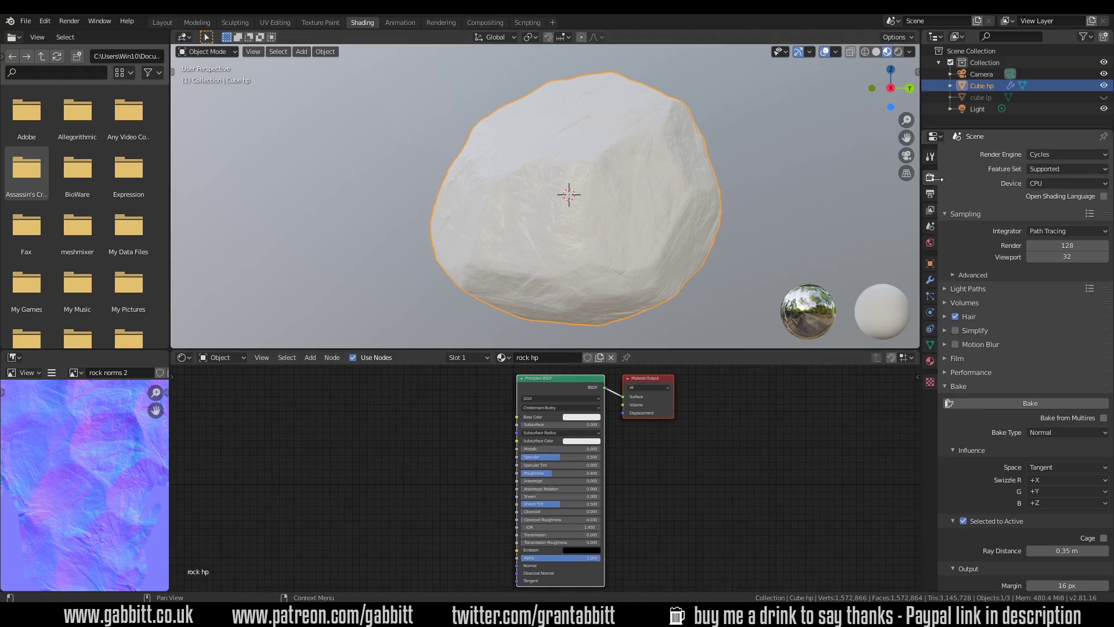
{"action": "left_click", "coordinate": [1067, 182]}
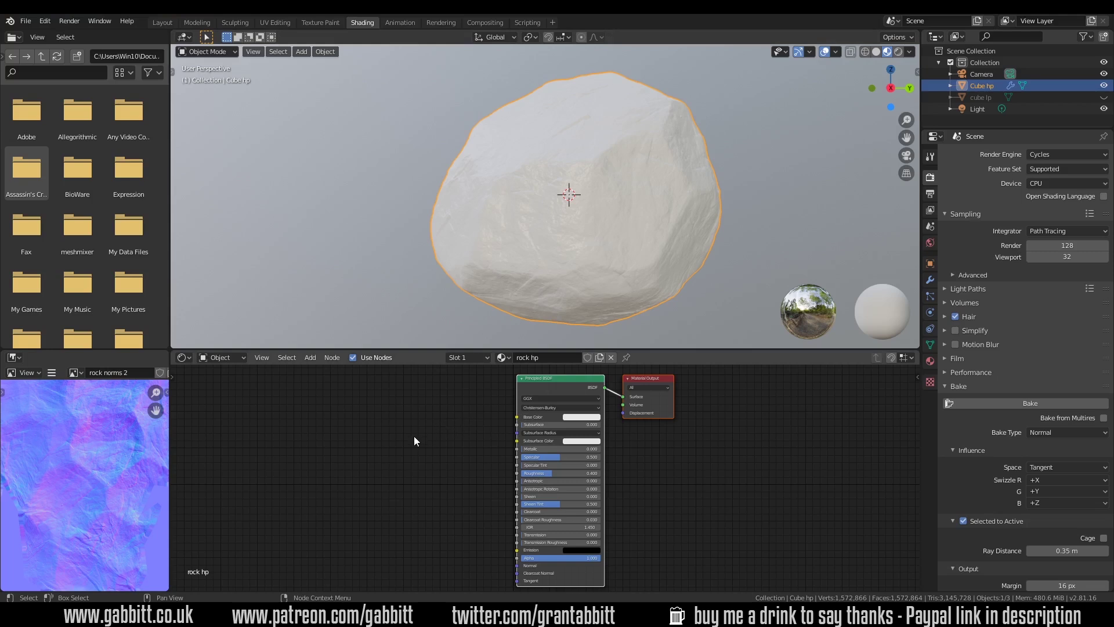
Add a Geometry node left of the Principled BSDF and connect Pointiness to Base Color
{"action": "key", "text": "shift+a"}
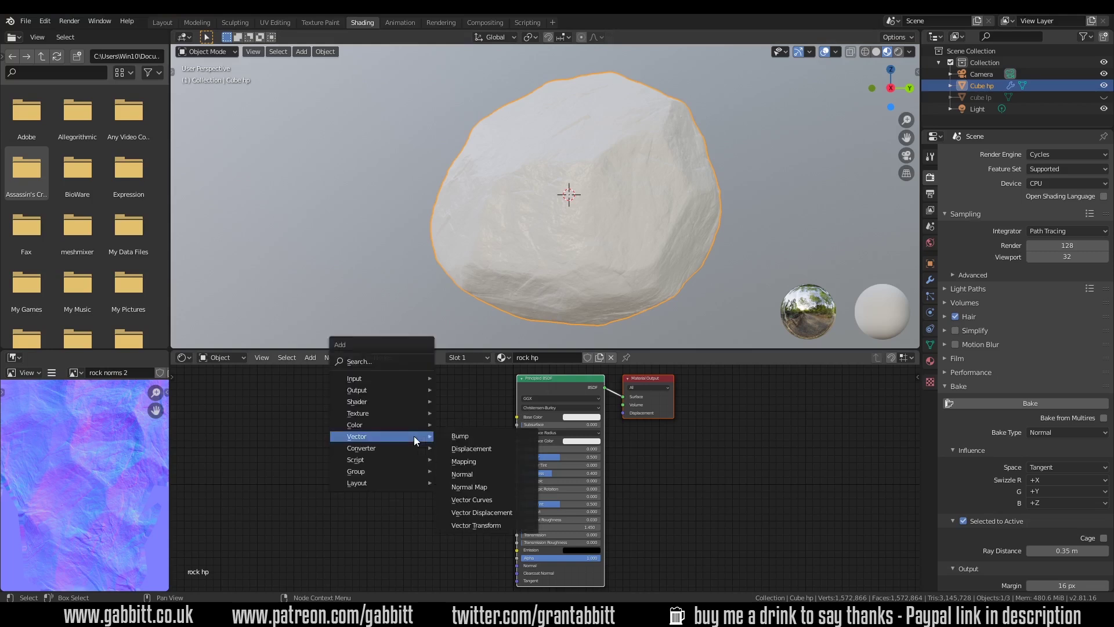
{"action": "mouse_move", "coordinate": [401, 377]}
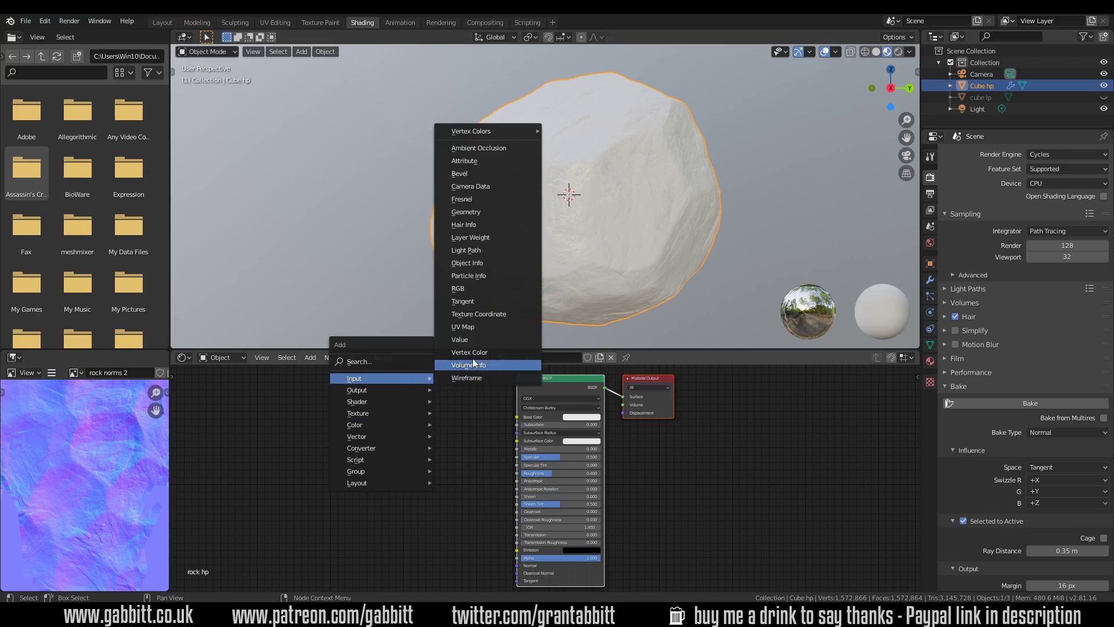
{"action": "left_click", "coordinate": [473, 212]}
{"action": "left_click", "coordinate": [334, 384]}
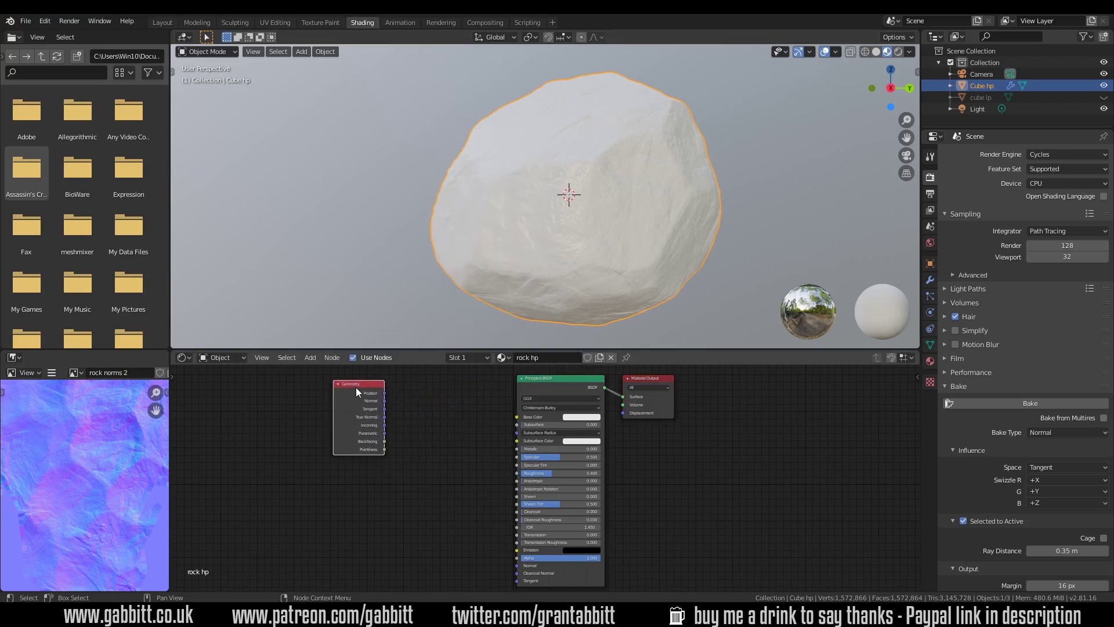
{"action": "left_click_drag", "start_coordinate": [355, 386], "coordinate": [328, 398]}
{"action": "left_click_drag", "start_coordinate": [351, 451], "coordinate": [516, 416]}
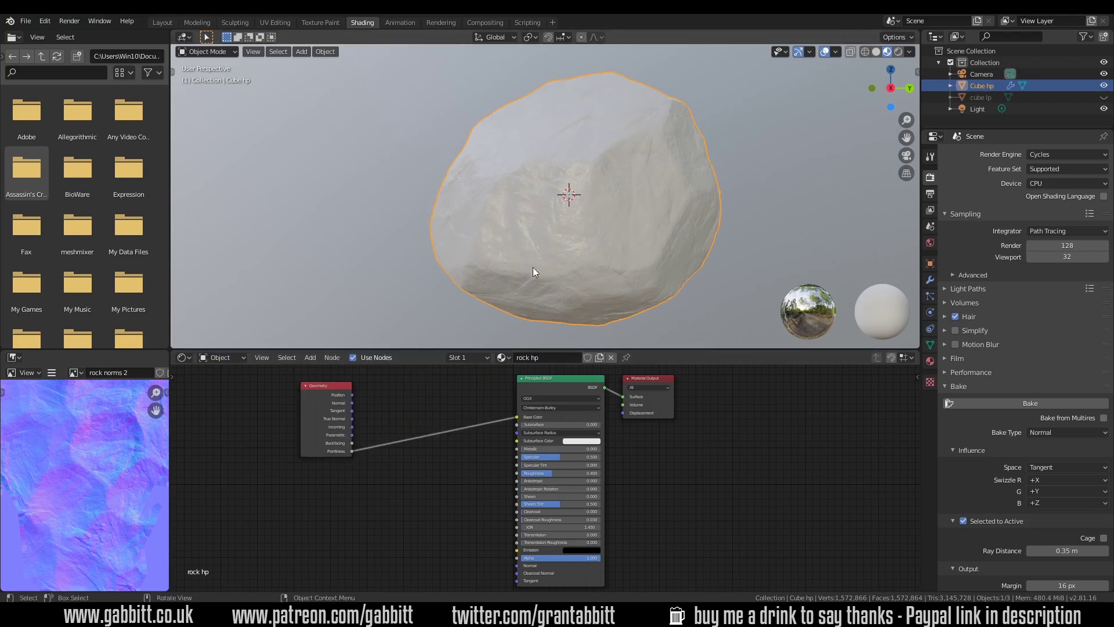
{"action": "left_click", "coordinate": [323, 393]}
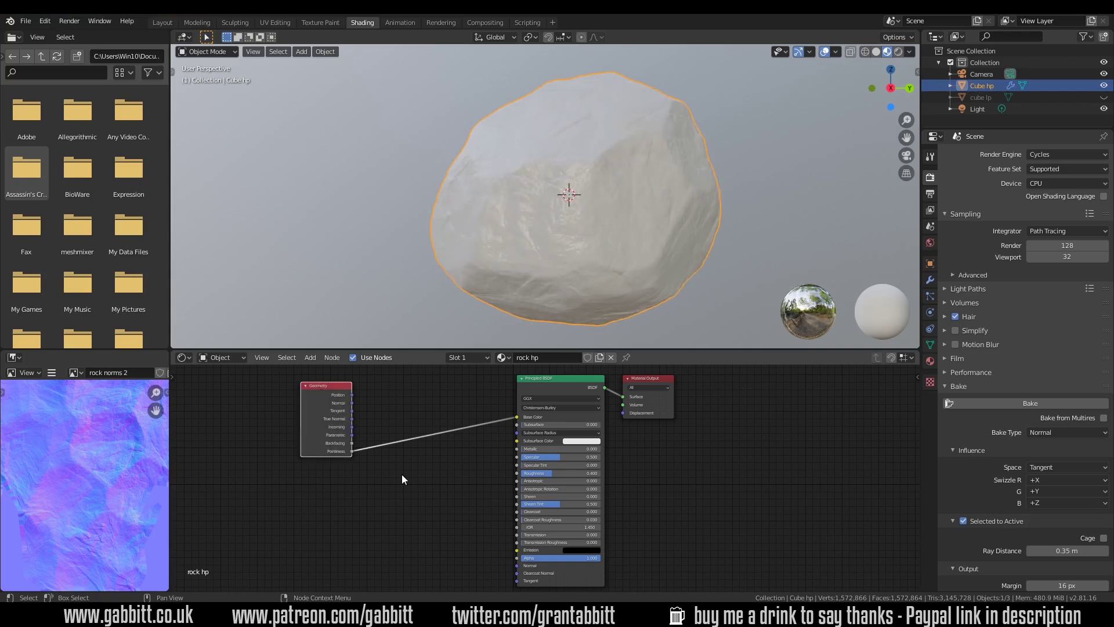
Insert a ColorRamp node on the Pointiness–Base Color link
{"action": "key", "text": "shift+a"}
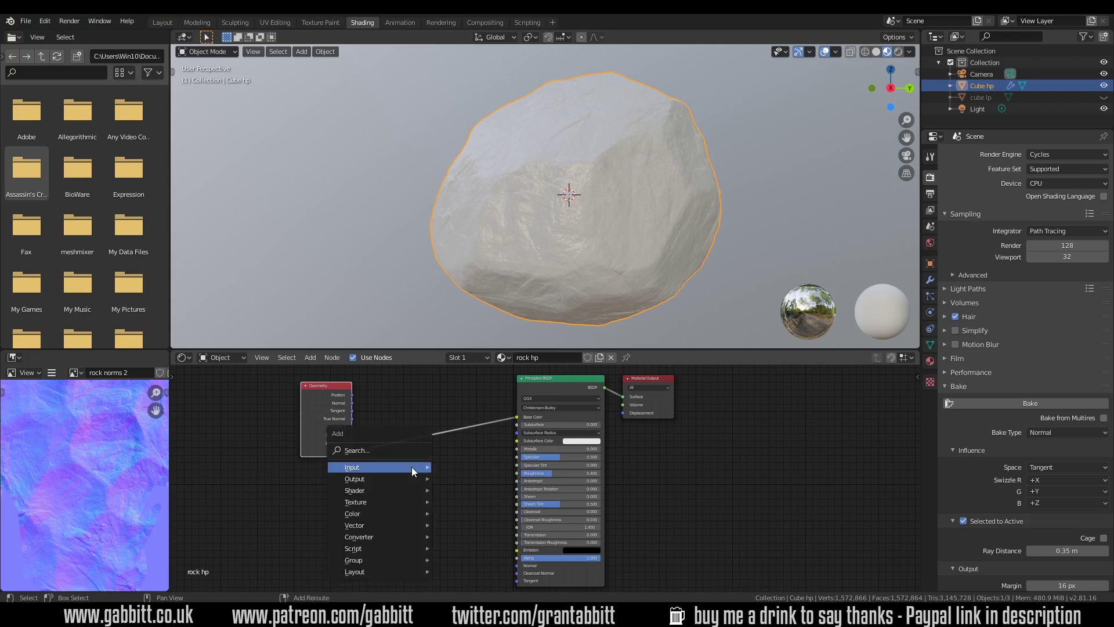
{"action": "mouse_move", "coordinate": [399, 537]}
{"action": "left_click", "coordinate": [466, 395]}
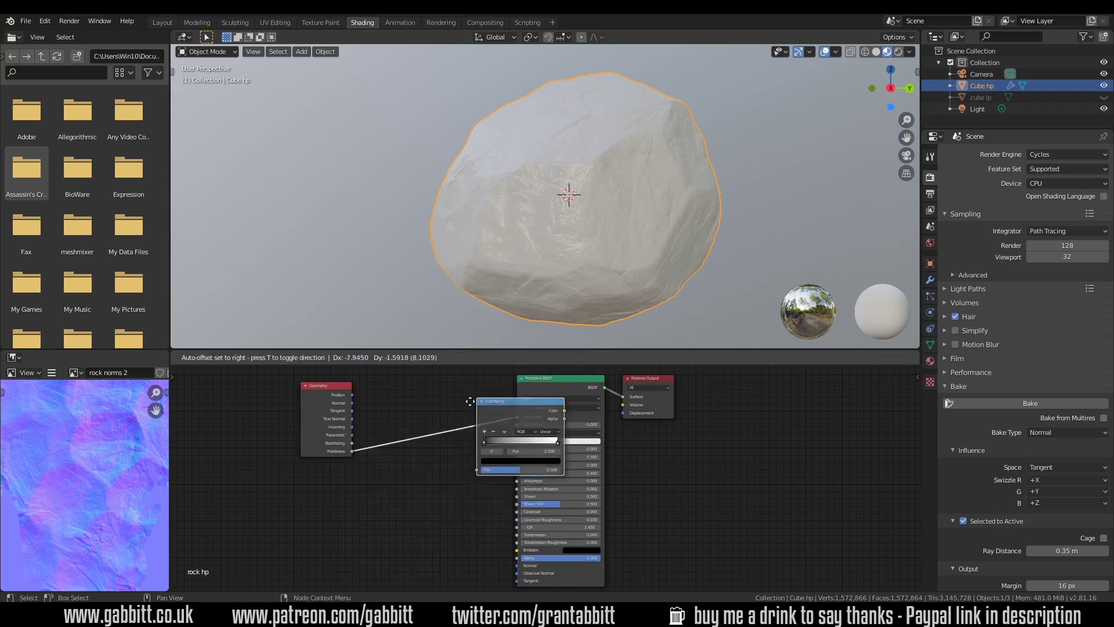
{"action": "left_click", "coordinate": [437, 472]}
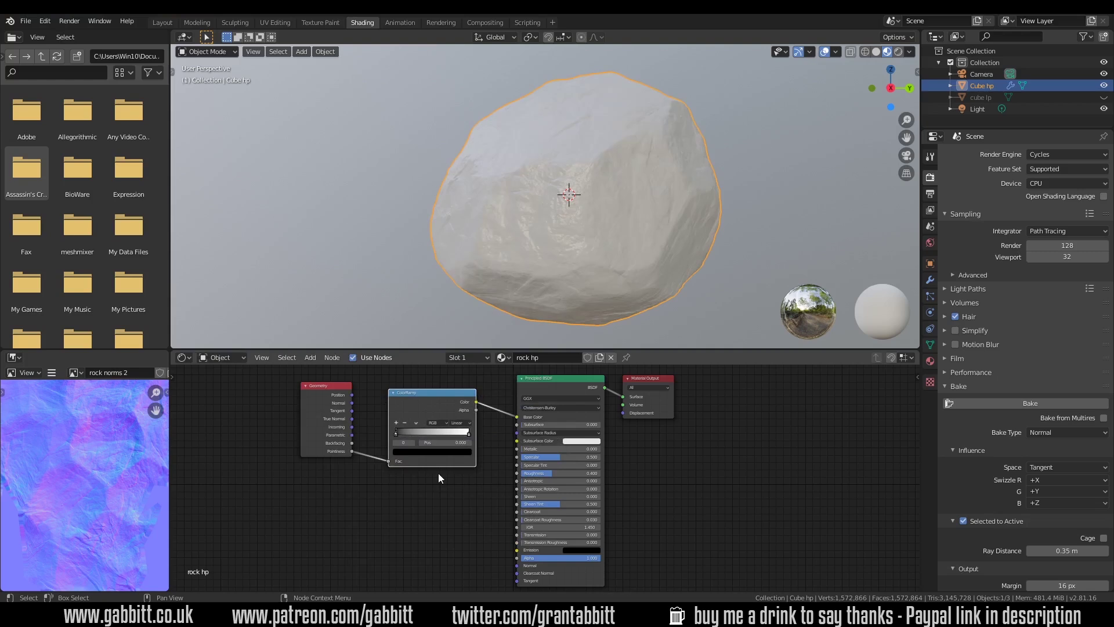
{"action": "scroll", "coordinate": [435, 452], "scroll_direction": "up", "scroll_amount": 3}
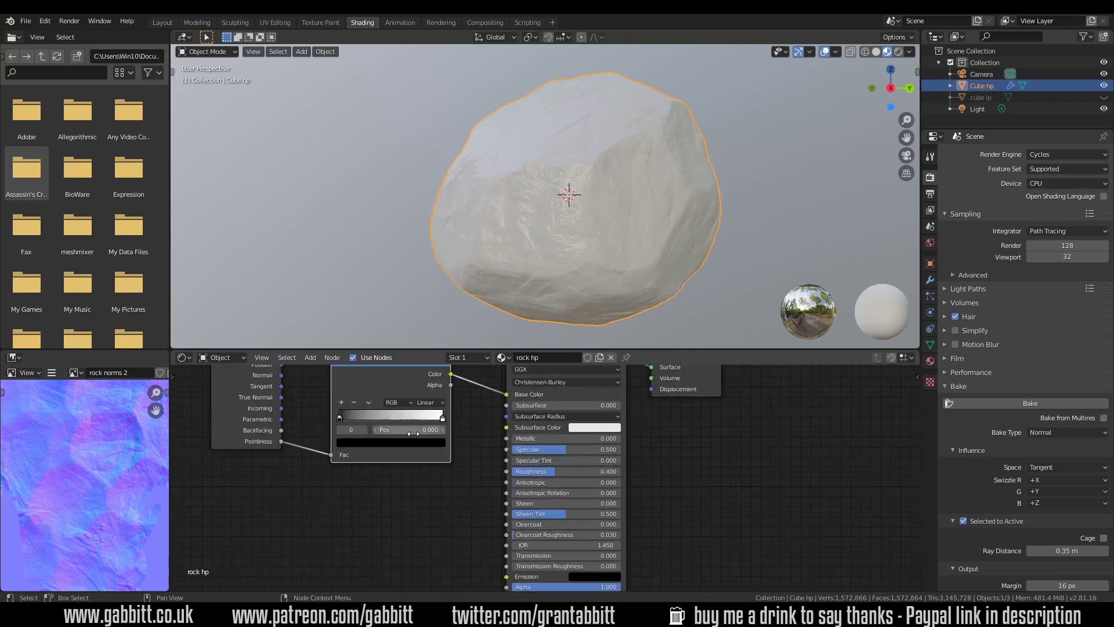
{"action": "scroll", "coordinate": [489, 533], "scroll_direction": "up", "scroll_amount": 2}
Move the black stop to 0.45 and the white stop near 0.54, muting to compare
{"action": "left_click_drag", "start_coordinate": [368, 486], "coordinate": [441, 490]}
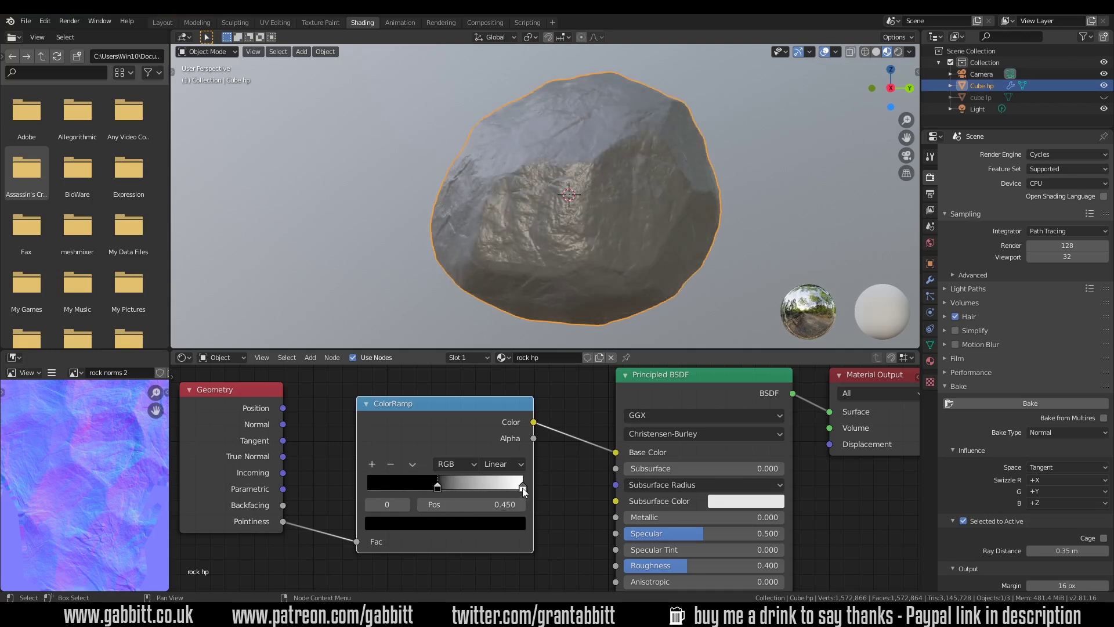
{"action": "left_click_drag", "start_coordinate": [523, 488], "coordinate": [461, 489]}
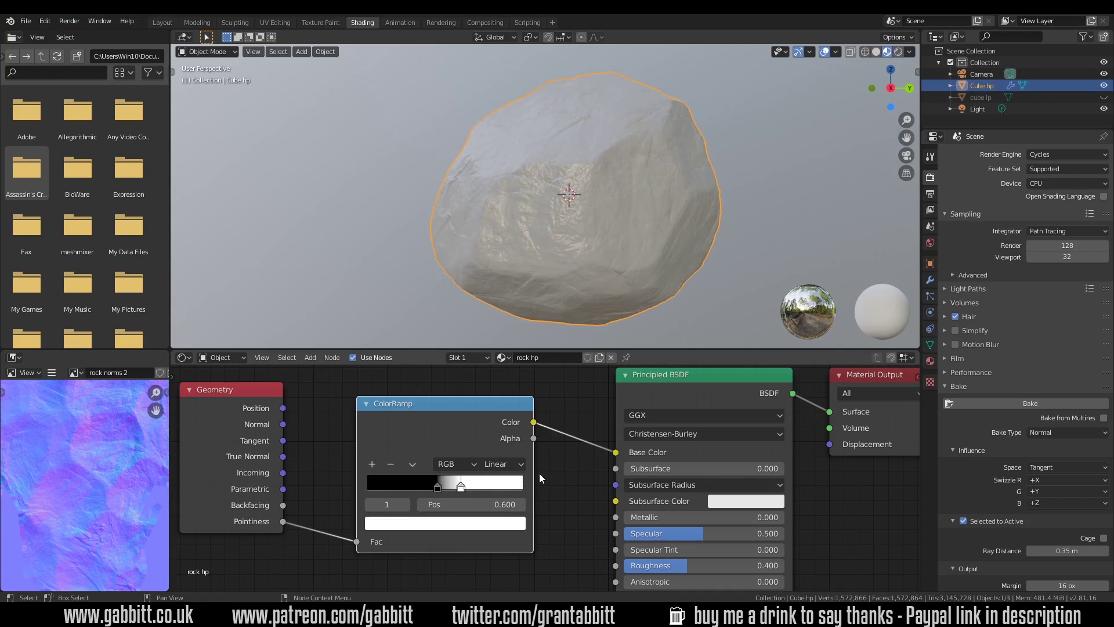
{"action": "key", "text": "m"}
{"action": "key", "text": "m"}
{"action": "scroll", "coordinate": [639, 244], "scroll_direction": "up", "scroll_amount": 6}
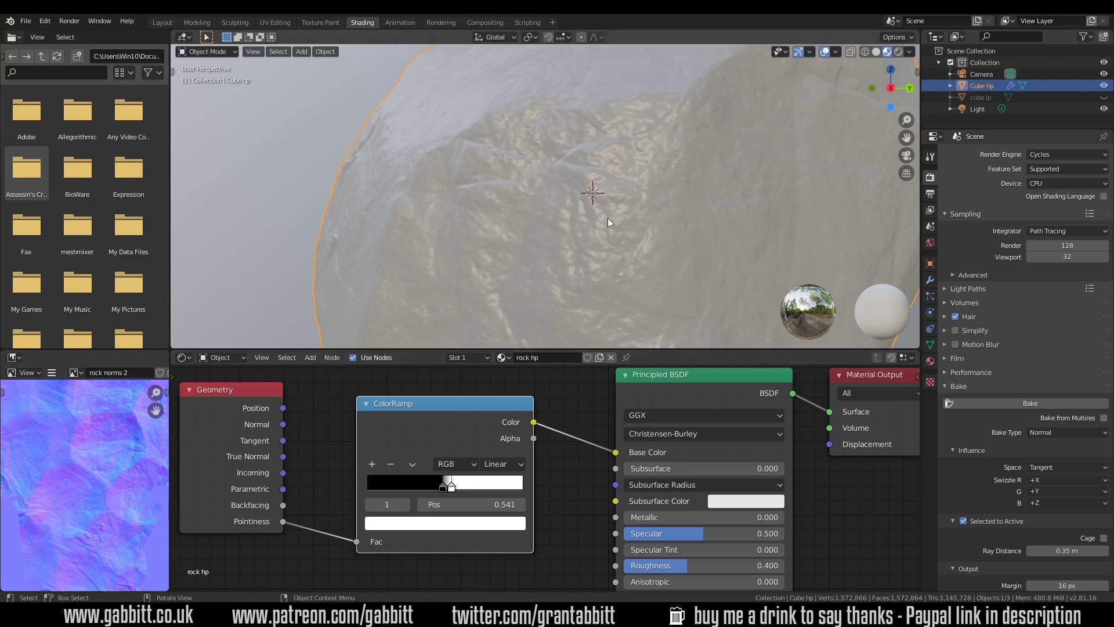
Switch to rendered shading and shift the ramp stops to 0.473 and 0.577
{"action": "left_click", "coordinate": [897, 51]}
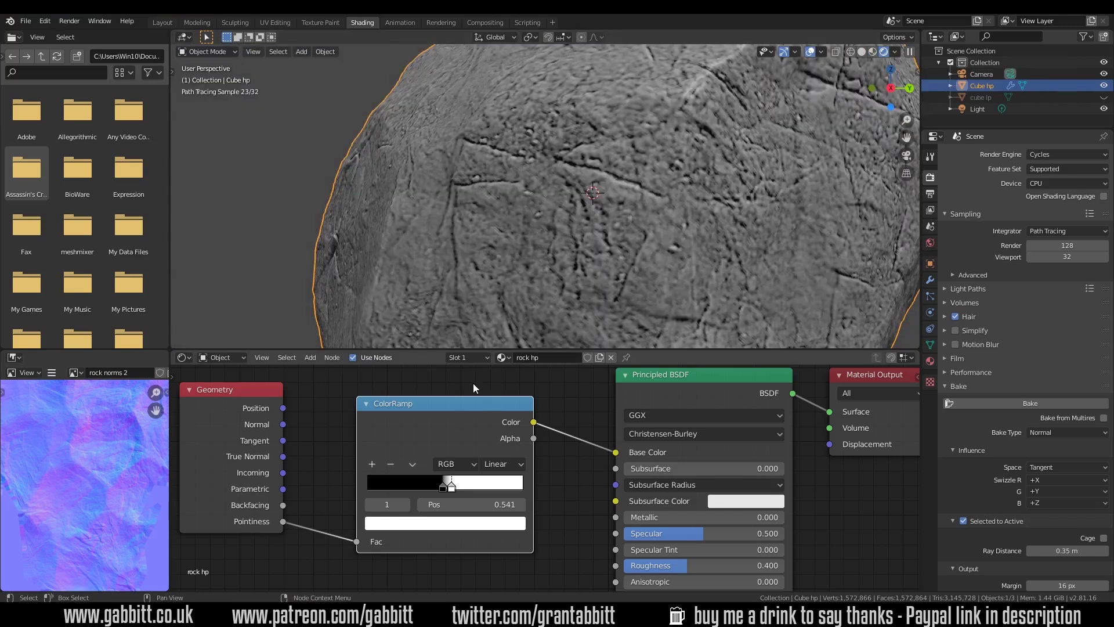
{"action": "left_click_drag", "start_coordinate": [443, 488], "coordinate": [457, 488]}
{"action": "mouse_move", "coordinate": [605, 259]}
{"action": "middle_mouse_down"}
{"action": "mouse_move", "coordinate": [590, 270]}
{"action": "mouse_move", "coordinate": [606, 266]}
{"action": "middle_mouse_up"}
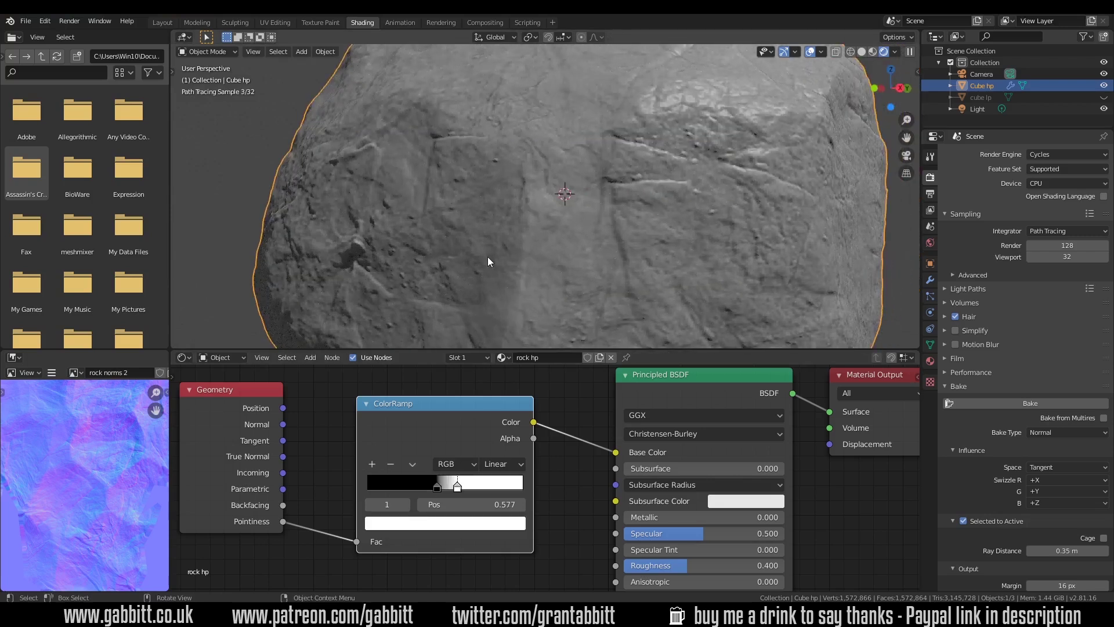
{"action": "scroll", "coordinate": [487, 257], "scroll_direction": "up", "scroll_amount": 3}
{"action": "middle_click_drag", "start_coordinate": [495, 256], "coordinate": [547, 109]}
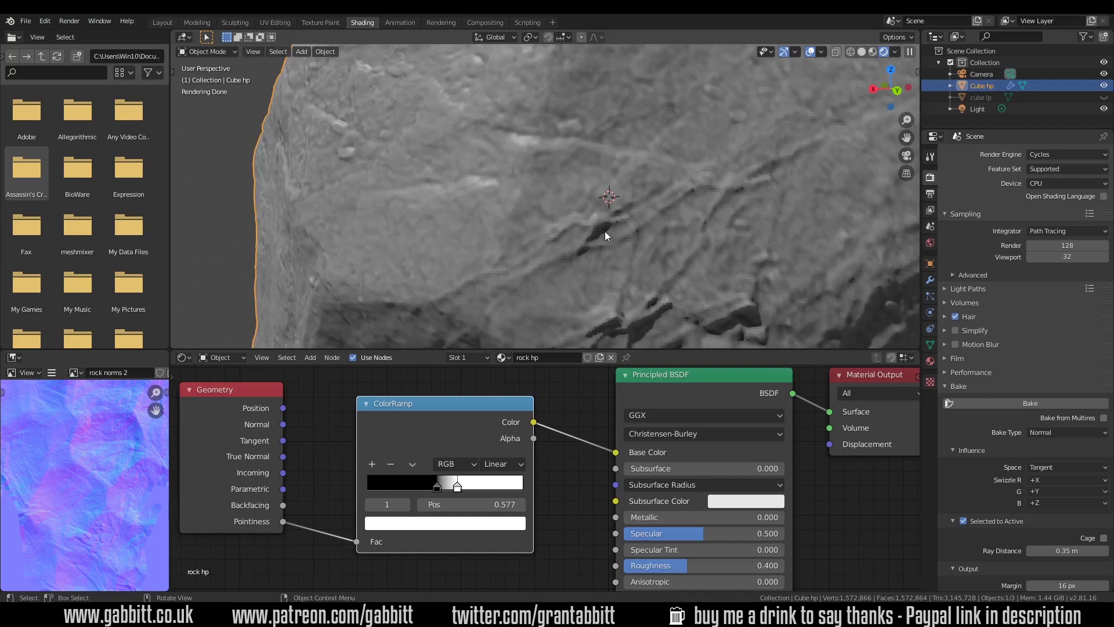
{"action": "middle_click_drag", "start_coordinate": [605, 231], "coordinate": [496, 190]}
{"action": "scroll", "coordinate": [494, 181], "scroll_direction": "up", "scroll_amount": 2}
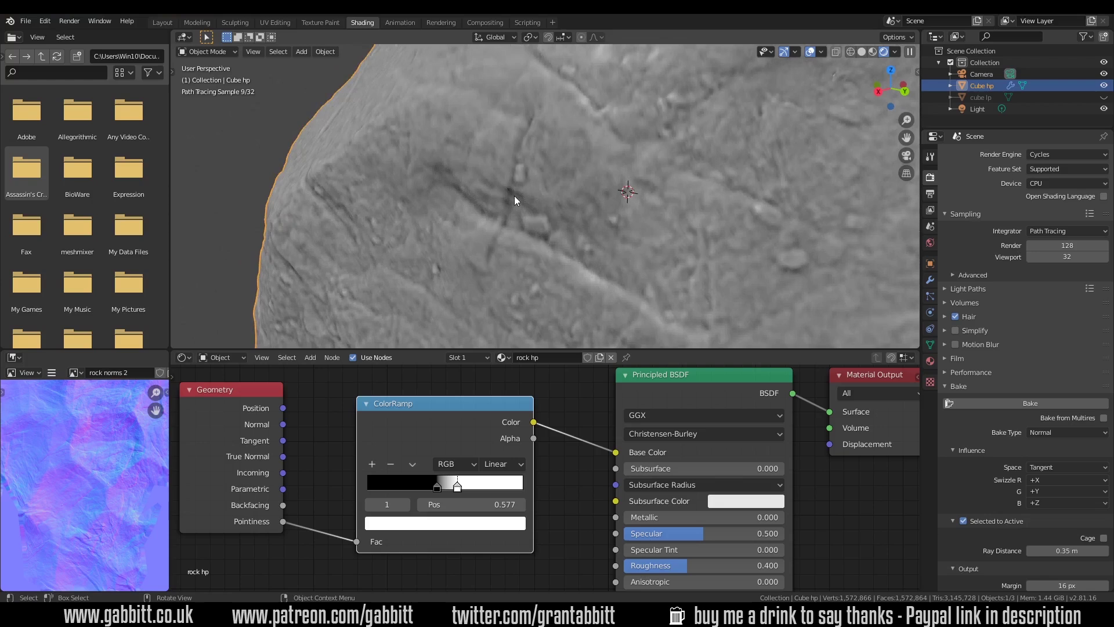
Refine the stops to white 0.545 and black 0.450 while orbiting to inspect the render
{"action": "left_click_drag", "start_coordinate": [457, 486], "coordinate": [453, 486]}
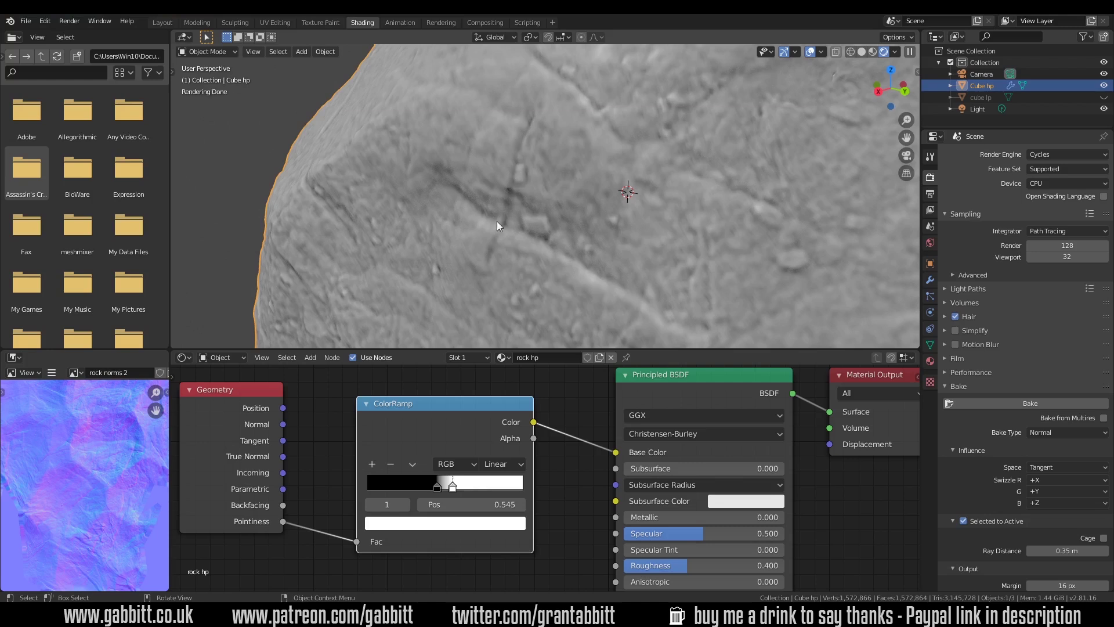
{"action": "left_click", "coordinate": [437, 489]}
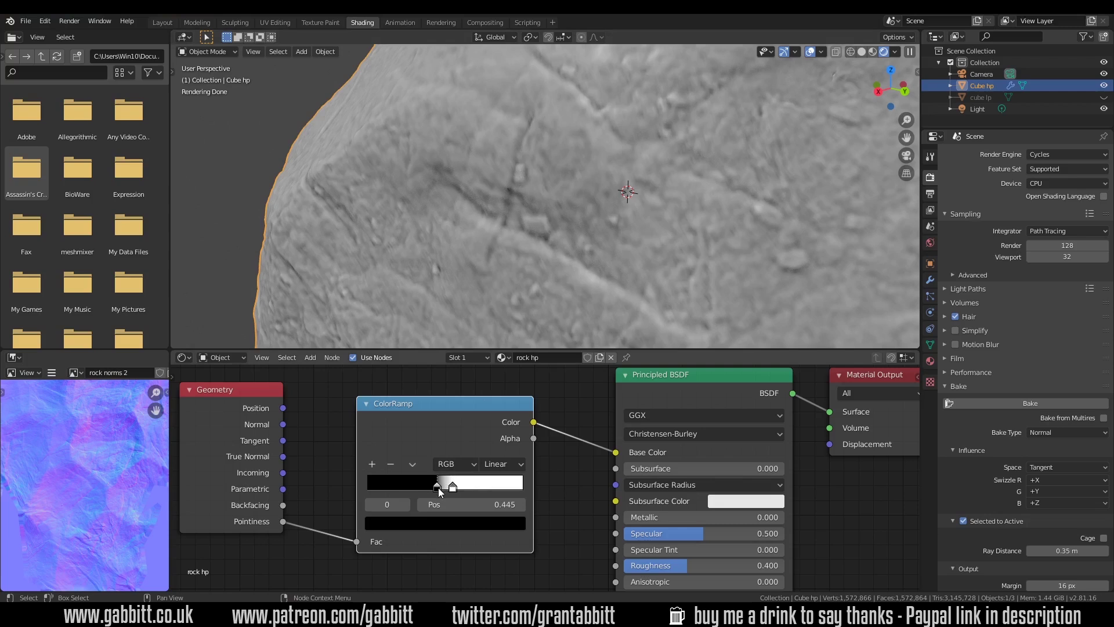
{"action": "left_click_drag", "start_coordinate": [439, 488], "coordinate": [442, 489]}
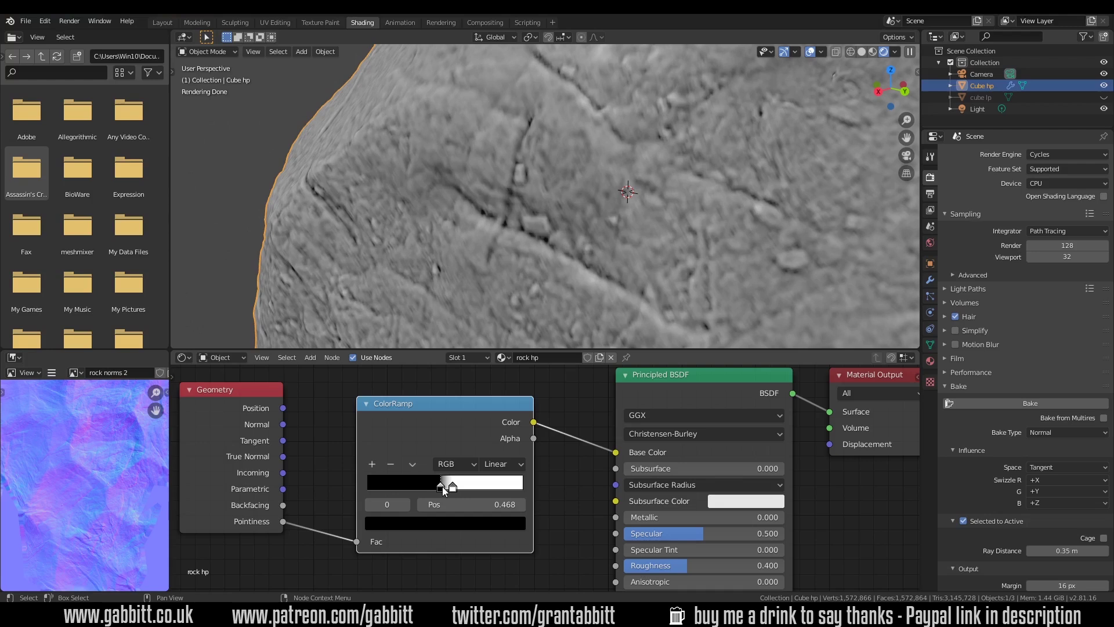
{"action": "left_click_drag", "start_coordinate": [441, 488], "coordinate": [437, 488]}
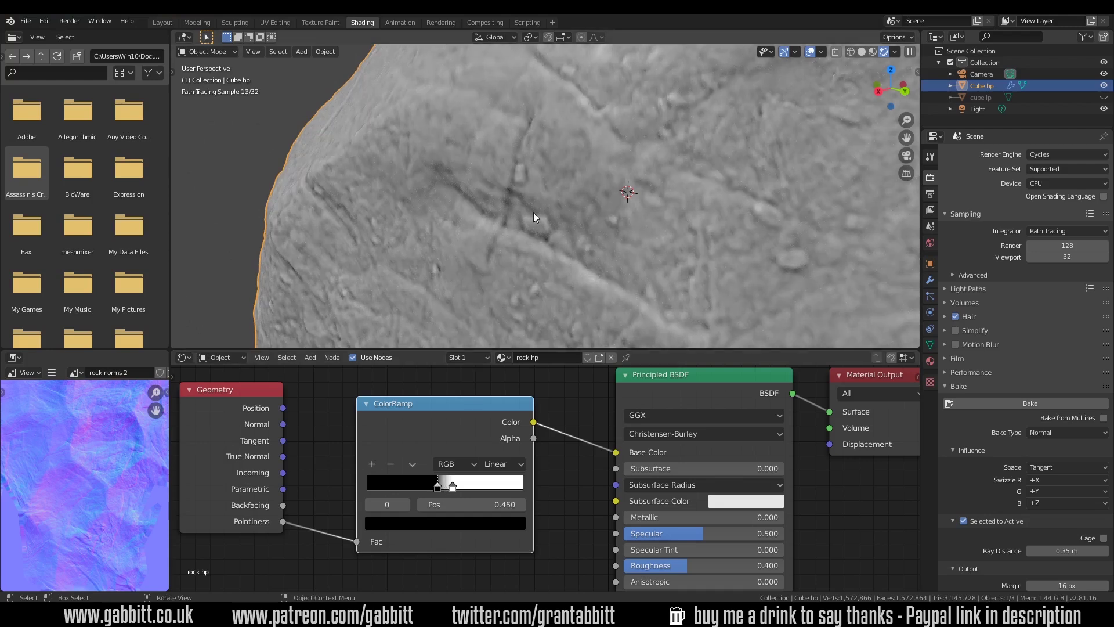
{"action": "middle_click_drag", "start_coordinate": [534, 213], "coordinate": [399, 267]}
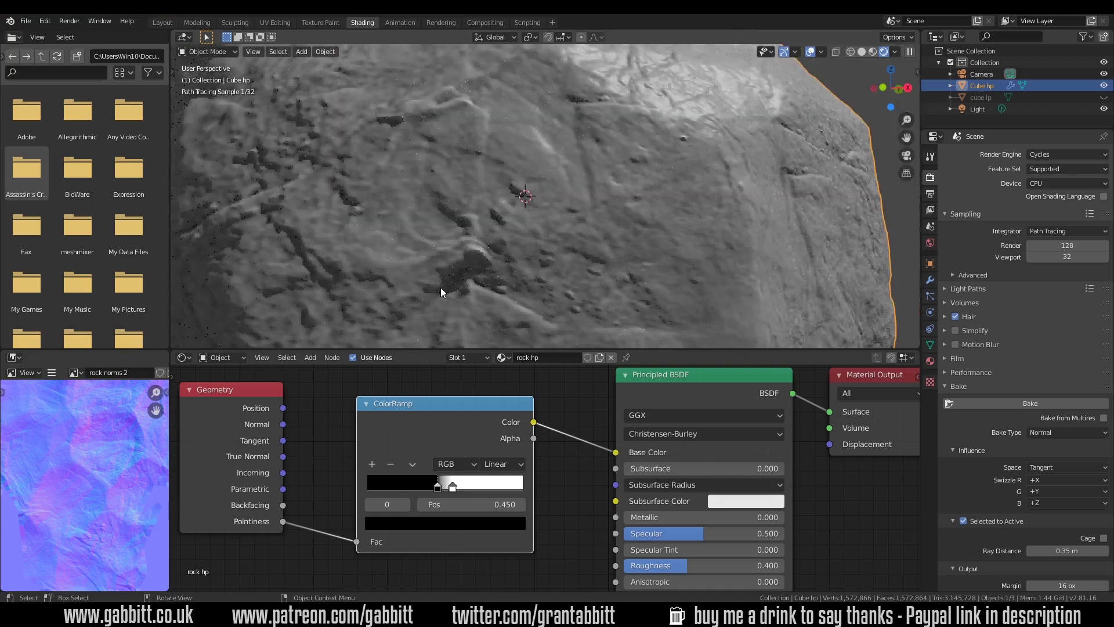
{"action": "scroll", "coordinate": [628, 202], "scroll_direction": "down", "scroll_amount": 6}
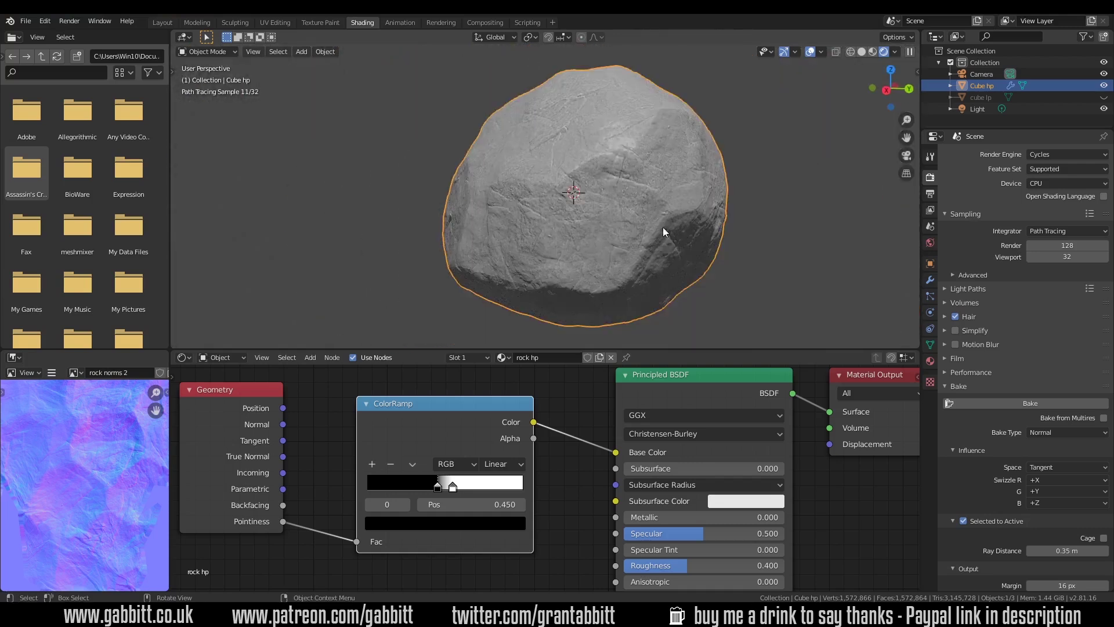
{"action": "middle_click_drag", "start_coordinate": [586, 203], "coordinate": [621, 250]}
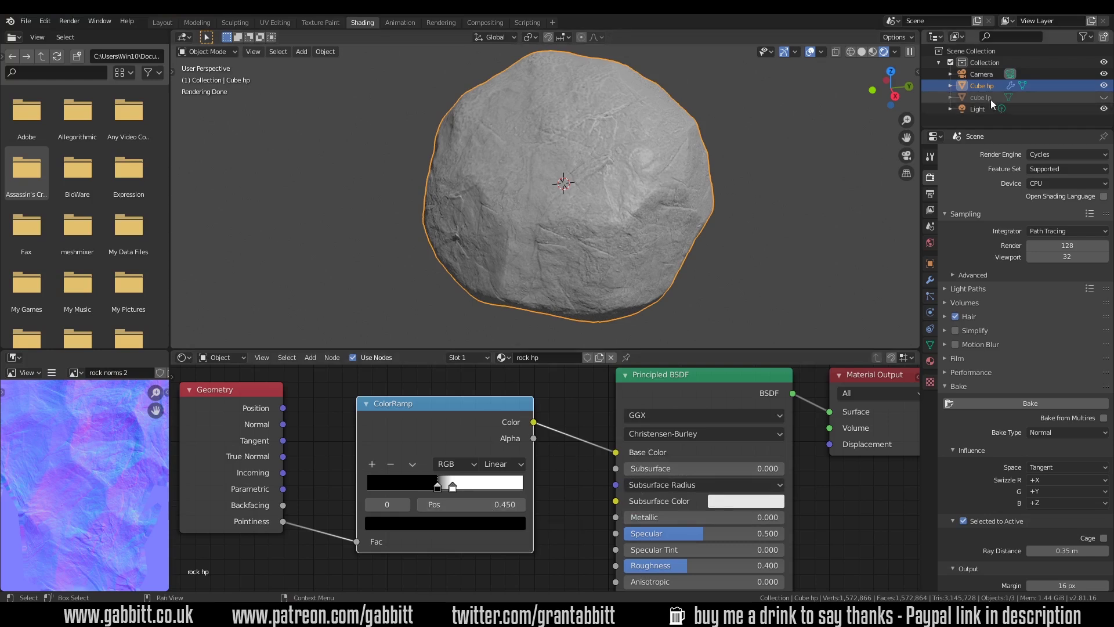
Switch to Material Preview, unhide cube lp, make it active, and pan to its material nodes
{"action": "left_click", "coordinate": [872, 53]}
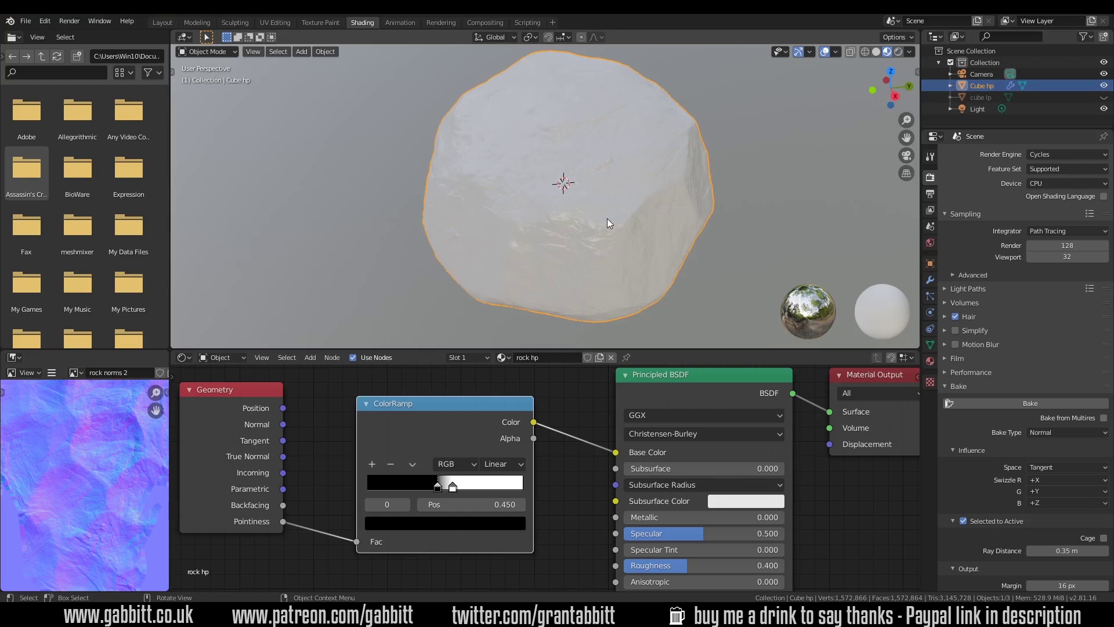
{"action": "left_click", "coordinate": [1104, 97]}
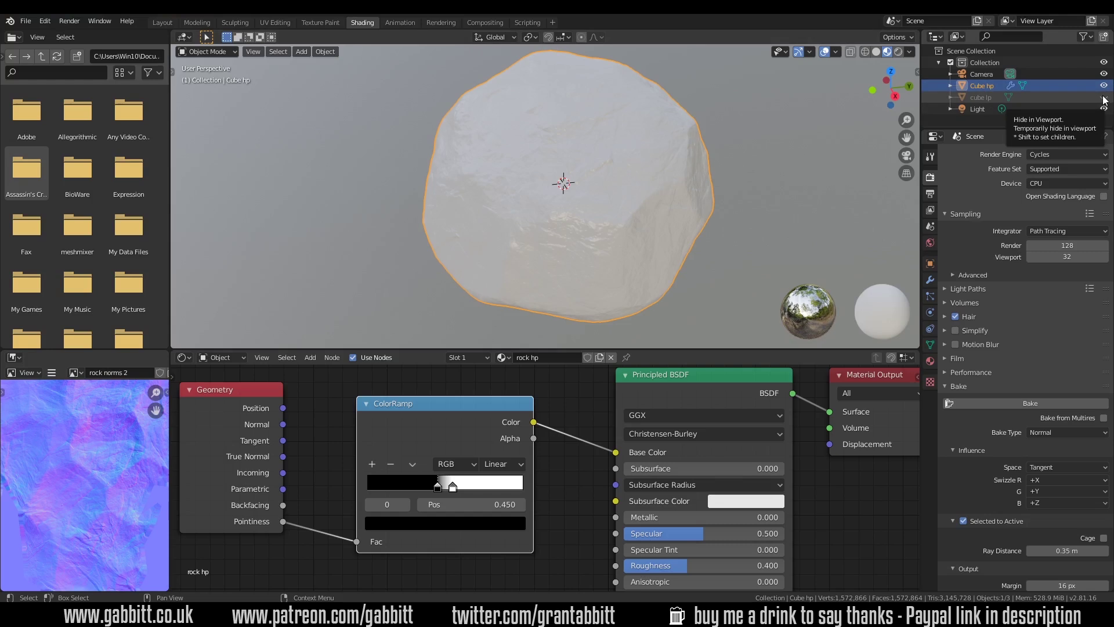
{"action": "left_click", "coordinate": [705, 181], "text": "shift"}
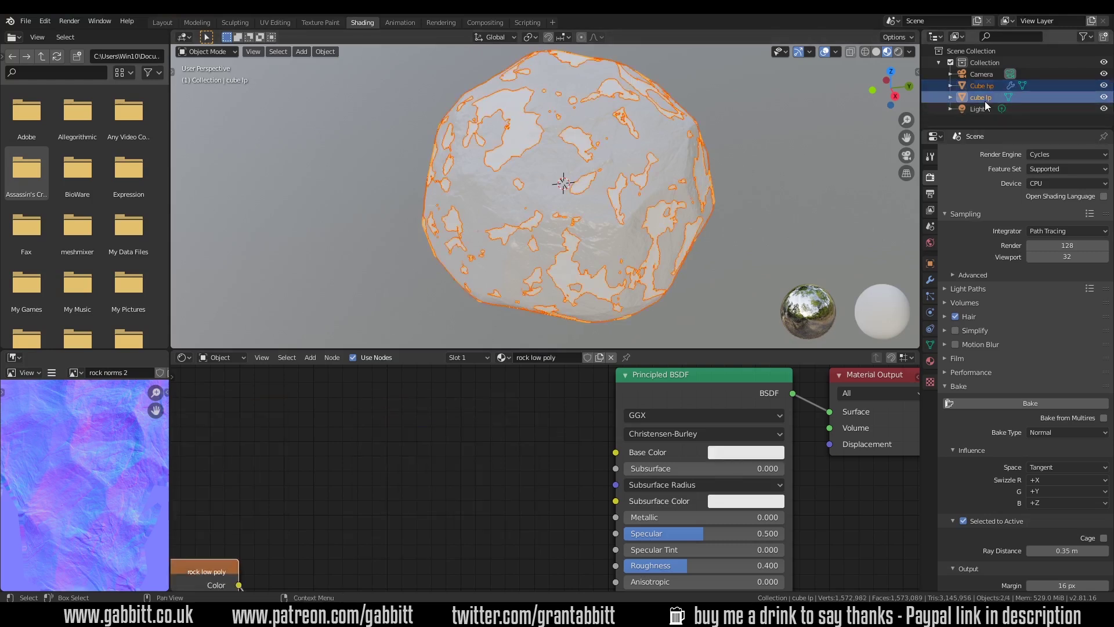
{"action": "scroll", "coordinate": [559, 450], "scroll_direction": "down", "scroll_amount": 3}
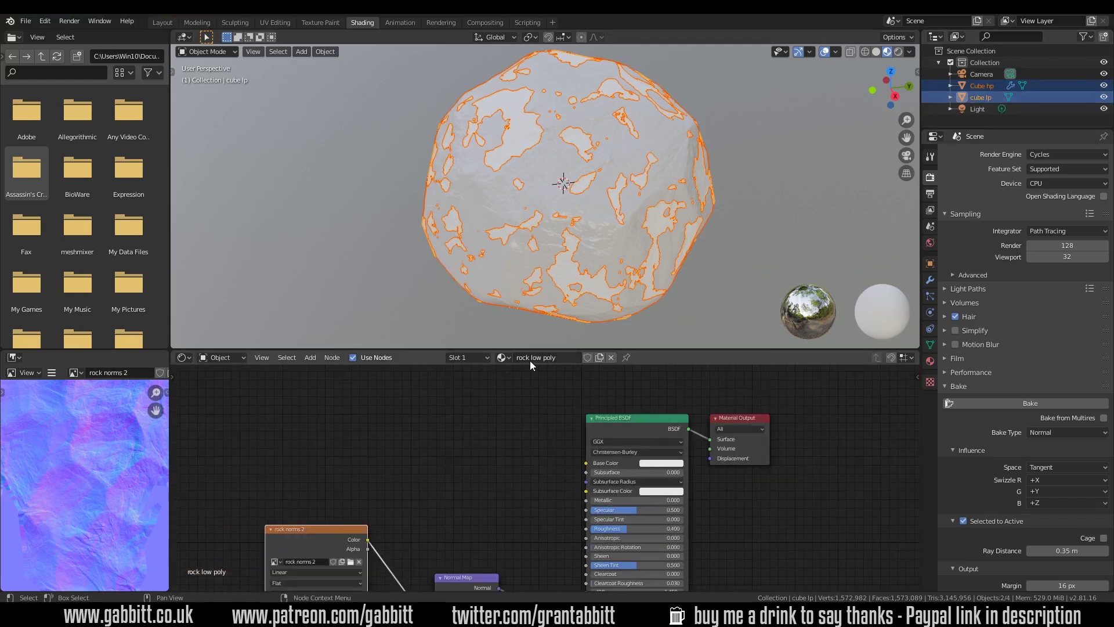
{"action": "scroll", "coordinate": [522, 490], "scroll_direction": "down", "scroll_amount": 1}
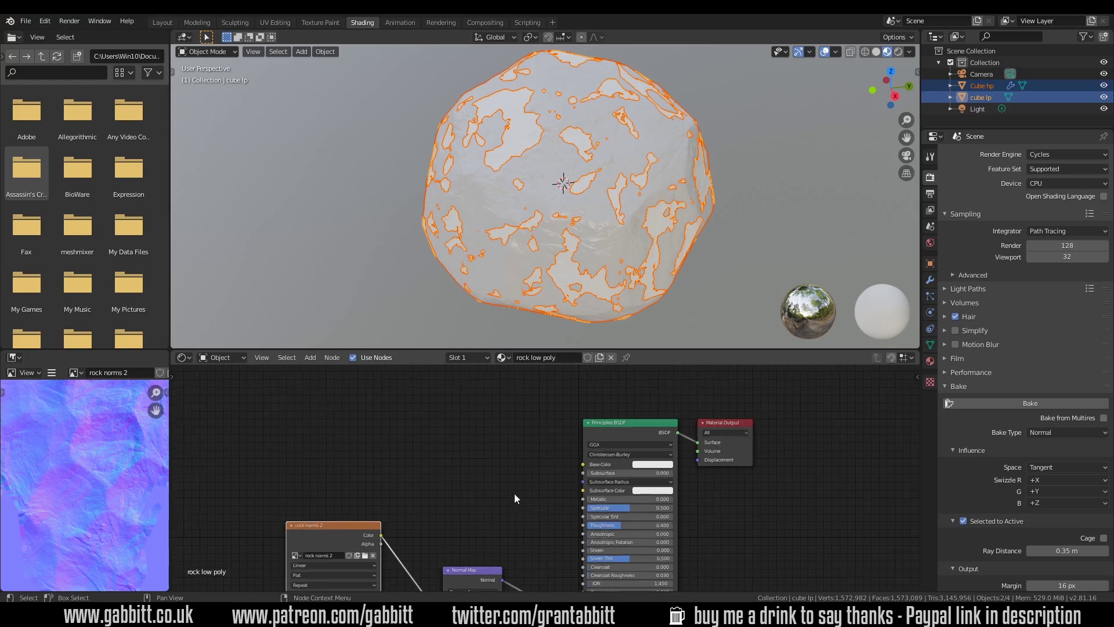
{"action": "middle_click_drag", "start_coordinate": [510, 489], "coordinate": [466, 455]}
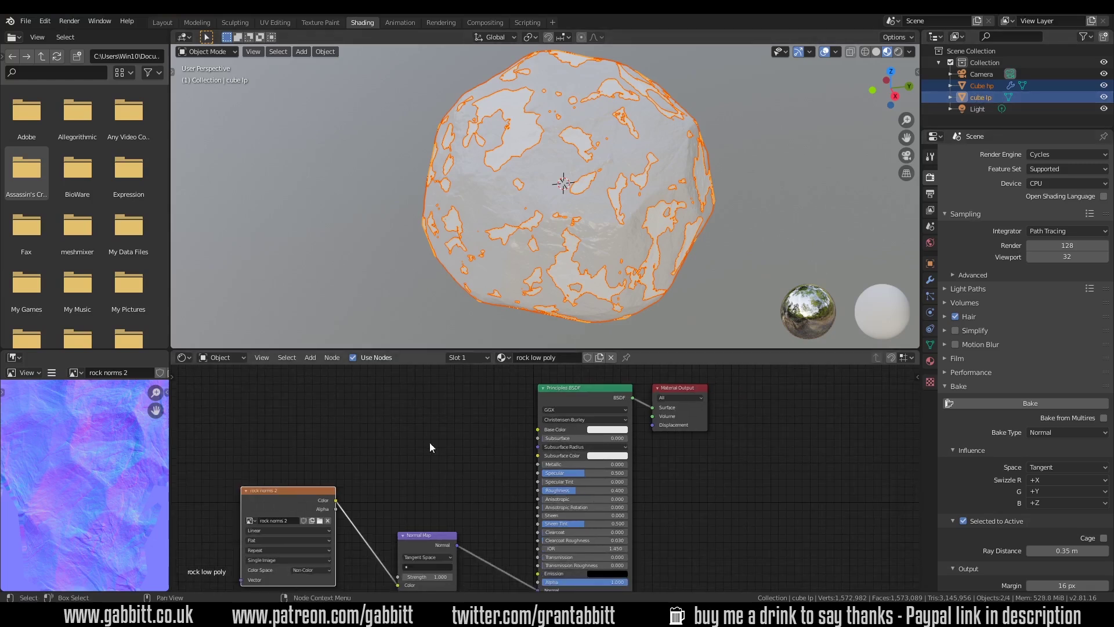
Create a new image named 'rock cav' (saved as rock cav 2) in the Image Editor
{"action": "key", "text": "Home"}
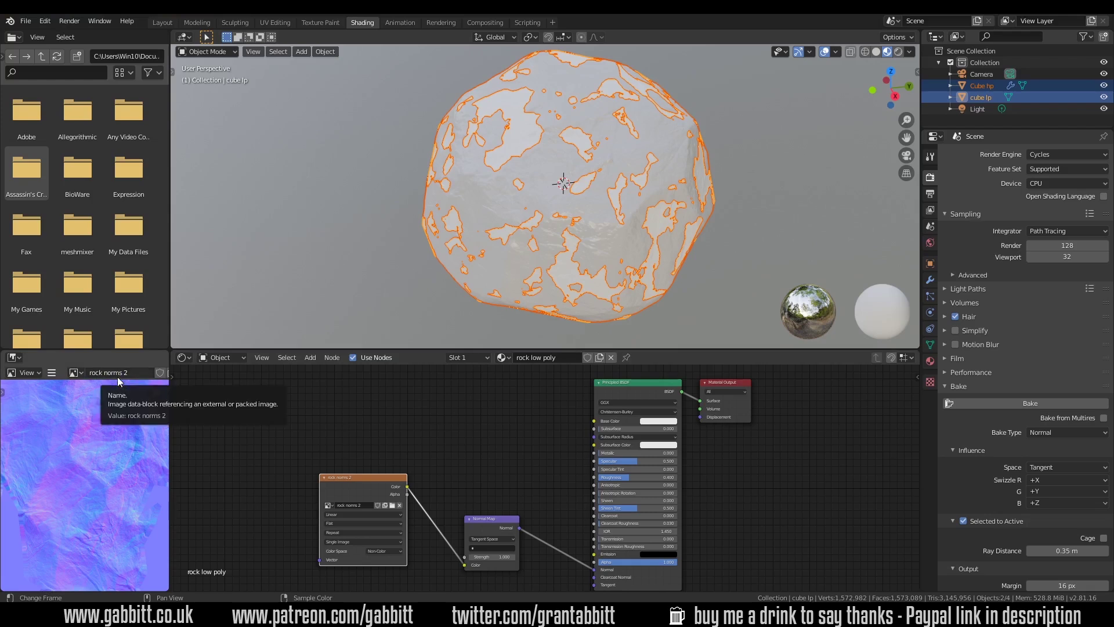
{"action": "scroll", "coordinate": [141, 375], "scroll_direction": "down", "scroll_amount": 5}
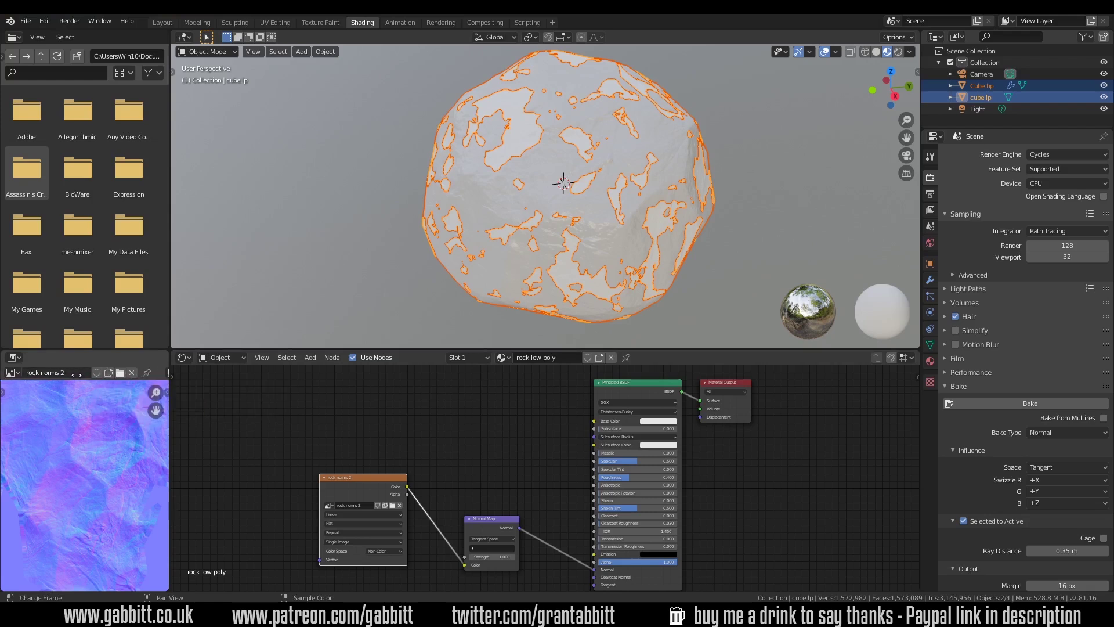
{"action": "scroll", "coordinate": [109, 373], "scroll_direction": "down", "scroll_amount": 1}
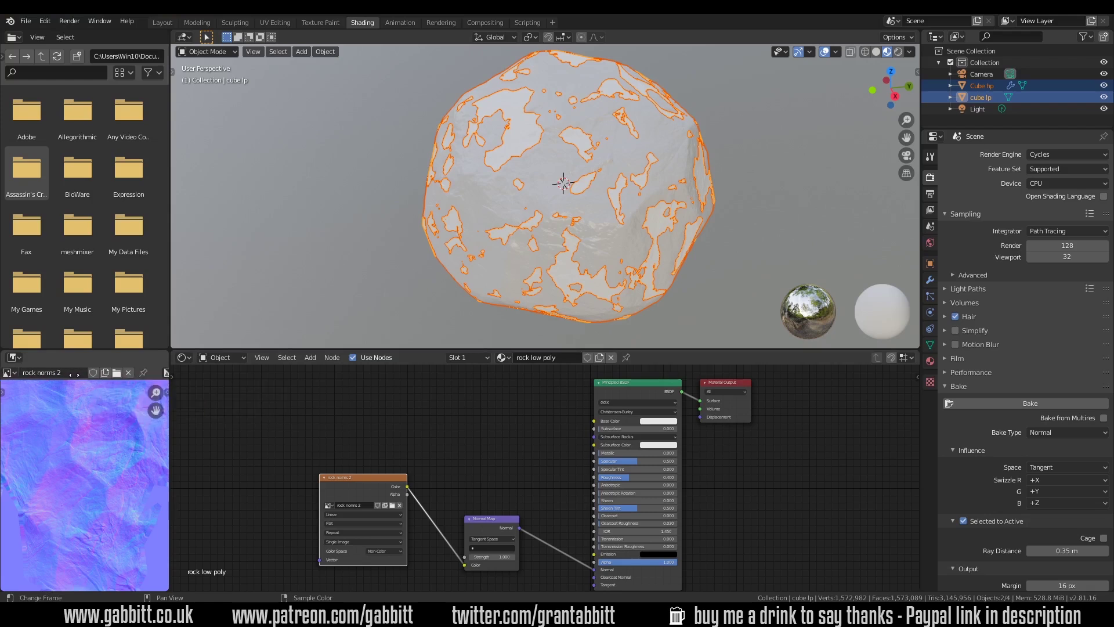
{"action": "left_click", "coordinate": [106, 373]}
{"action": "left_click", "coordinate": [147, 361]}
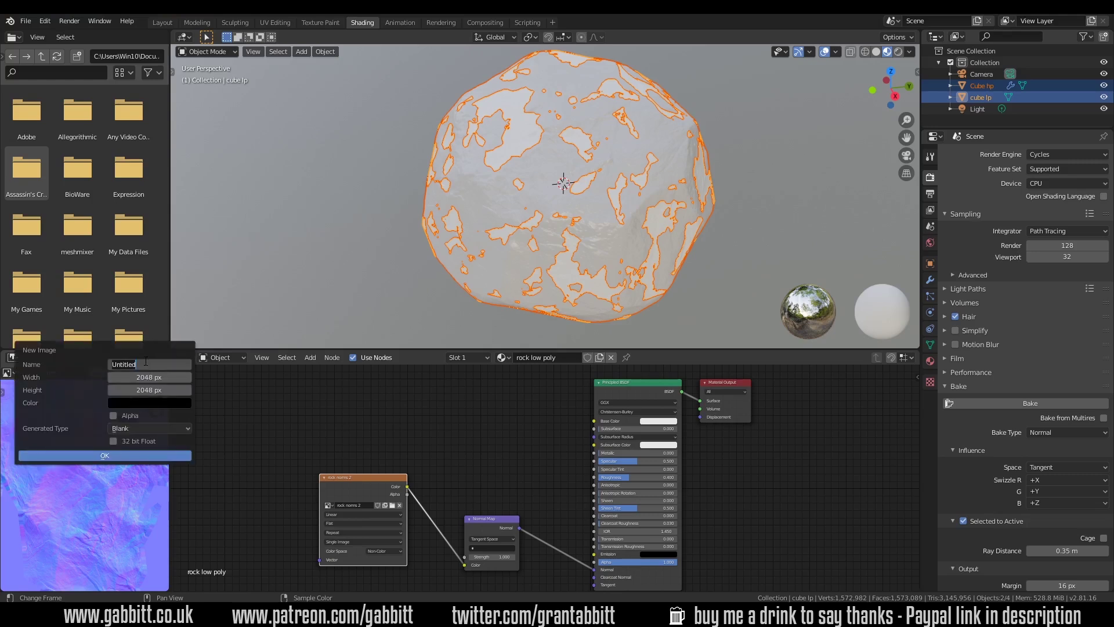
{"action": "type", "text": "rock cav 2"}
{"action": "left_click", "coordinate": [133, 456]}
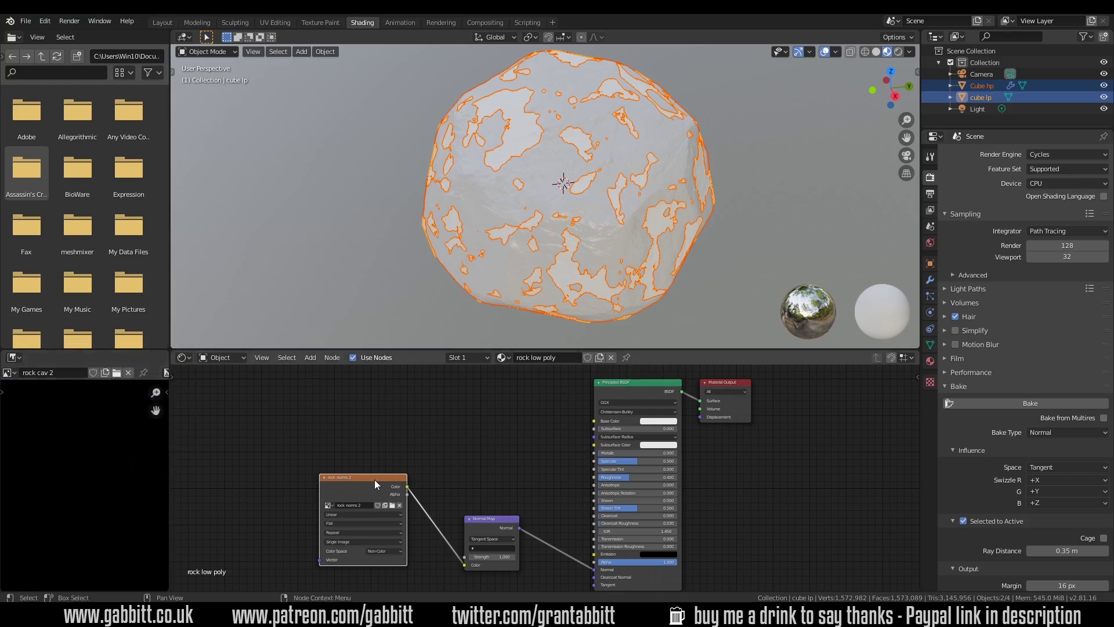
Duplicate the rock norms 2 Image Texture node and assign it the rock cav 2 image
{"action": "key", "text": "shift+d"}
{"action": "left_click", "coordinate": [482, 390]}
{"action": "scroll", "coordinate": [461, 433], "scroll_direction": "up", "scroll_amount": 1}
{"action": "scroll", "coordinate": [470, 464], "scroll_direction": "up", "scroll_amount": 1}
{"action": "scroll", "coordinate": [385, 450], "scroll_direction": "up", "scroll_amount": 1}
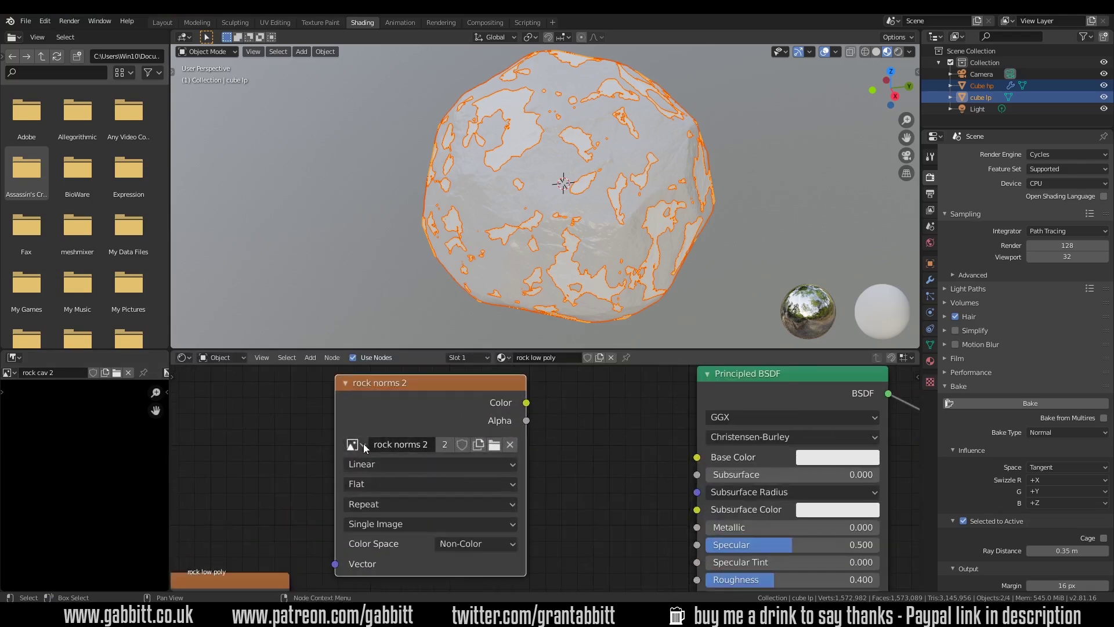
{"action": "left_click", "coordinate": [363, 444]}
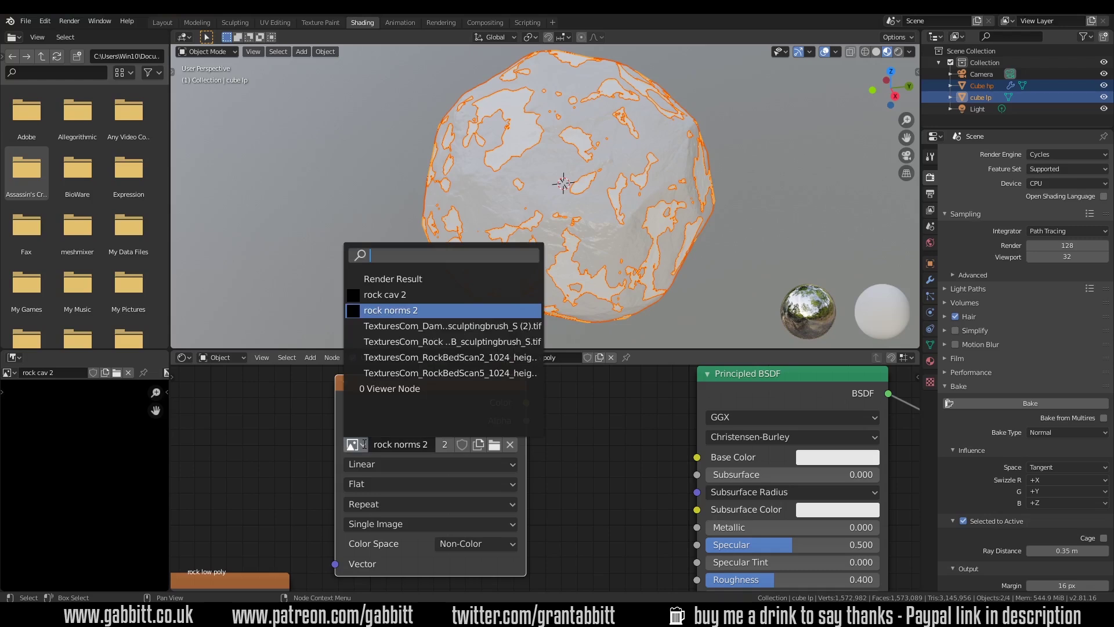
{"action": "left_click", "coordinate": [401, 294]}
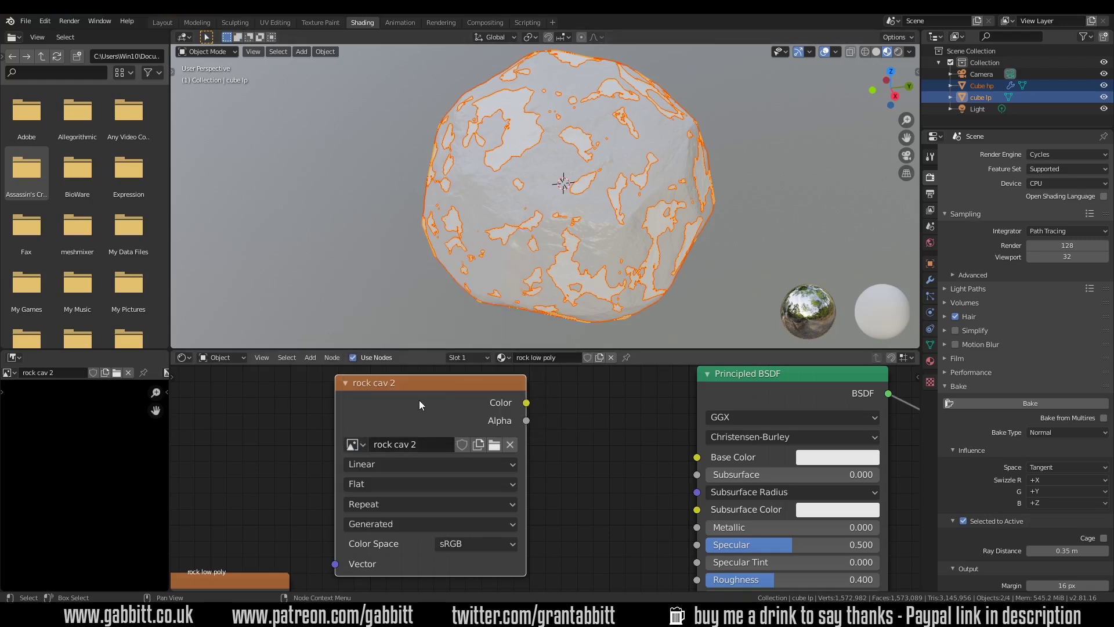
{"action": "scroll", "coordinate": [520, 495], "scroll_direction": "down", "scroll_amount": 3}
{"action": "middle_click_drag", "start_coordinate": [527, 506], "coordinate": [524, 469]}
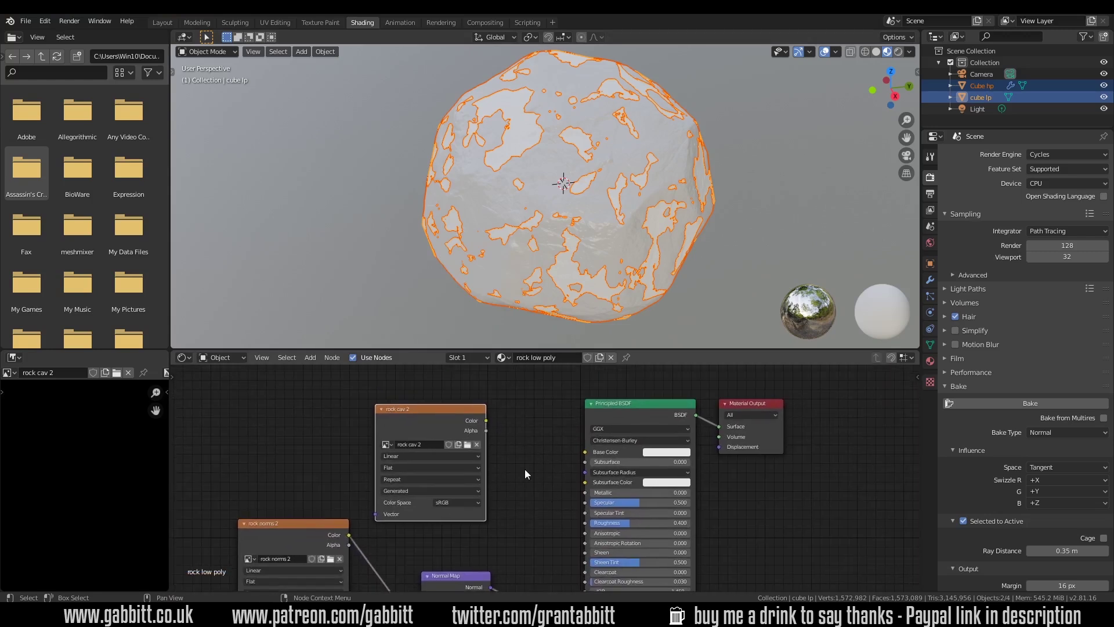
Check the Bake Type list, select only Cube hp, and confirm Node Wrangler is enabled
{"action": "left_click", "coordinate": [1040, 433]}
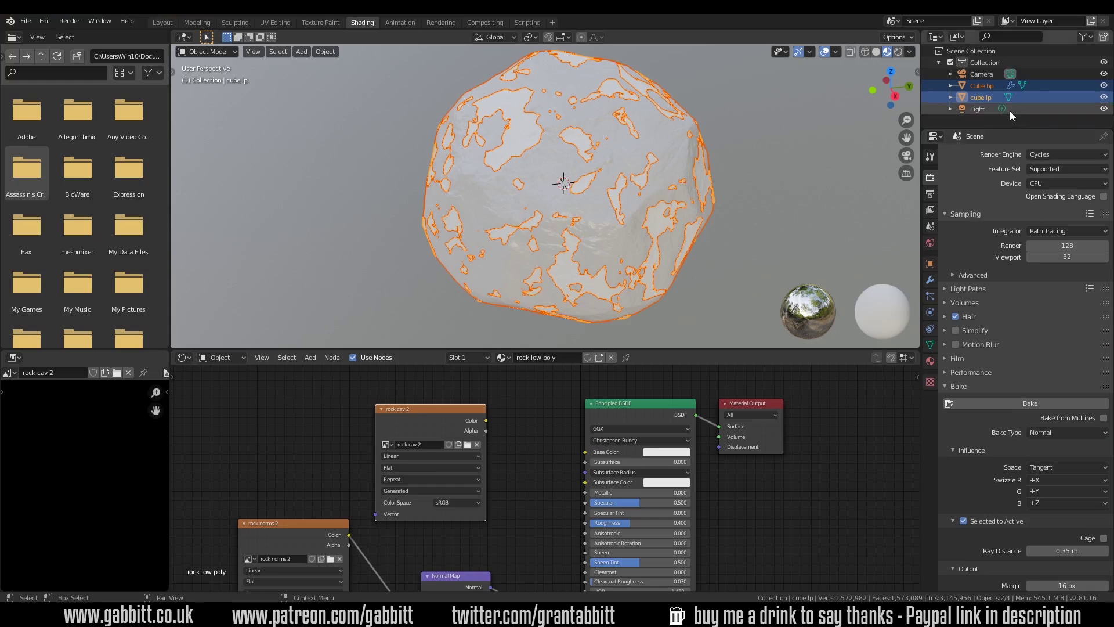
{"action": "left_click", "coordinate": [986, 86]}
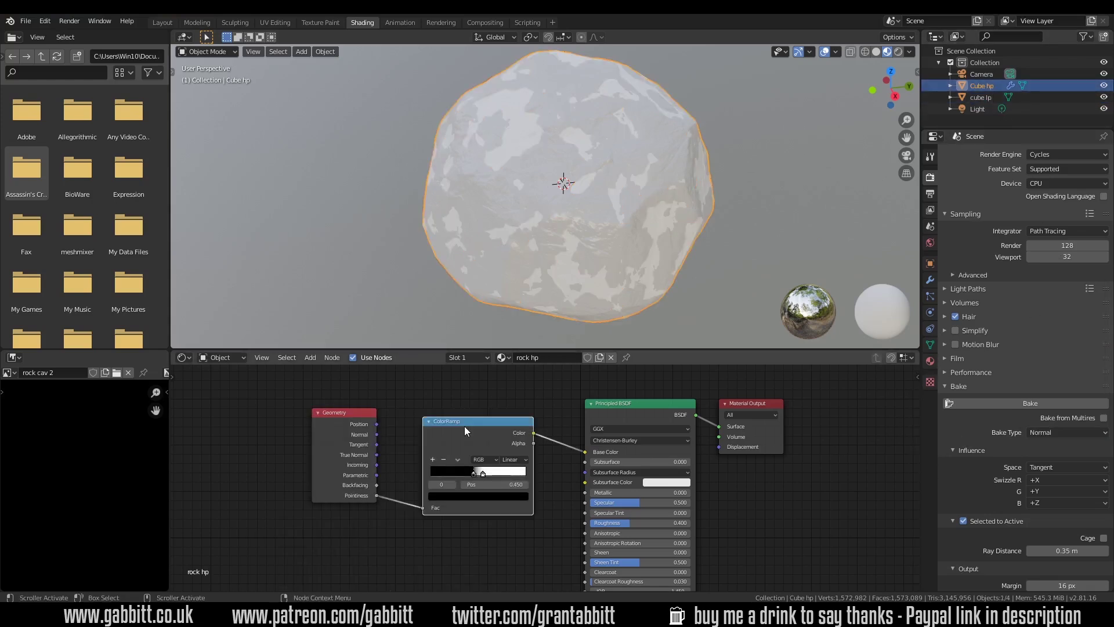
{"action": "left_click", "coordinate": [44, 20]}
{"action": "left_click", "coordinate": [72, 186]}
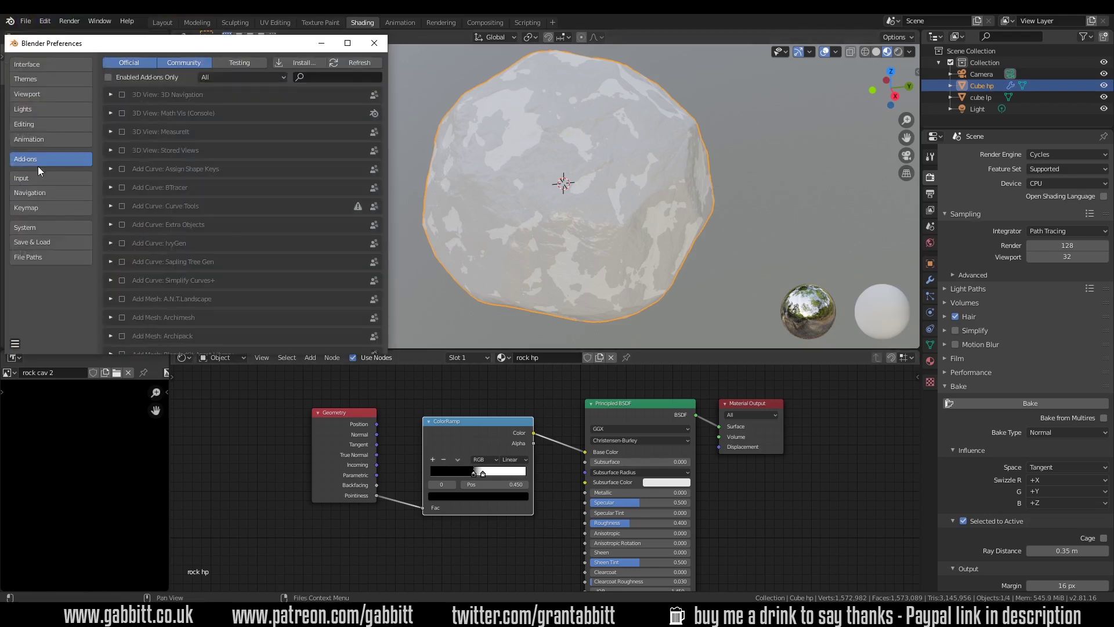
{"action": "left_click", "coordinate": [309, 78]}
{"action": "type", "text": "node"}
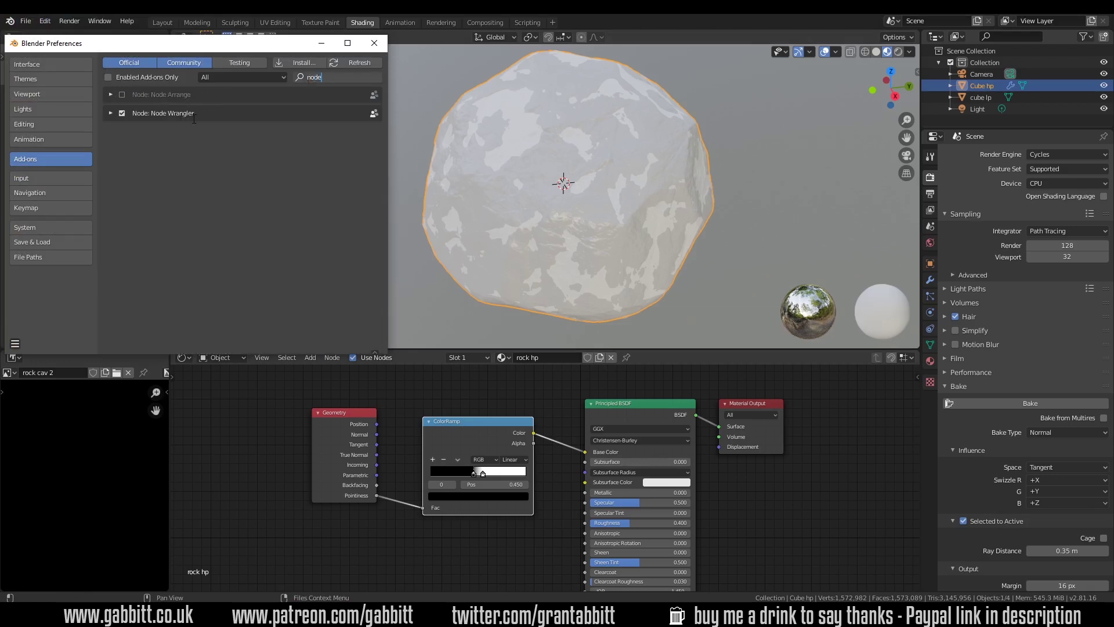
{"action": "left_click", "coordinate": [374, 43]}
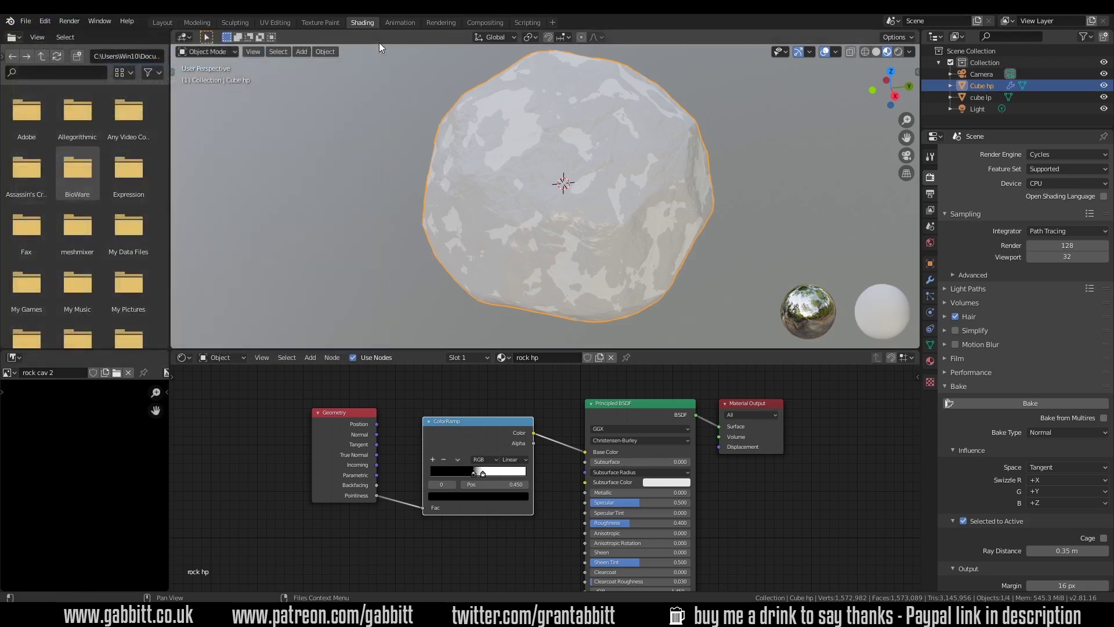
Preview the ColorRamp output through a Node Wrangler Viewer node placed above the BSDF
{"action": "left_click", "coordinate": [491, 425], "text": "ctrl+shift"}
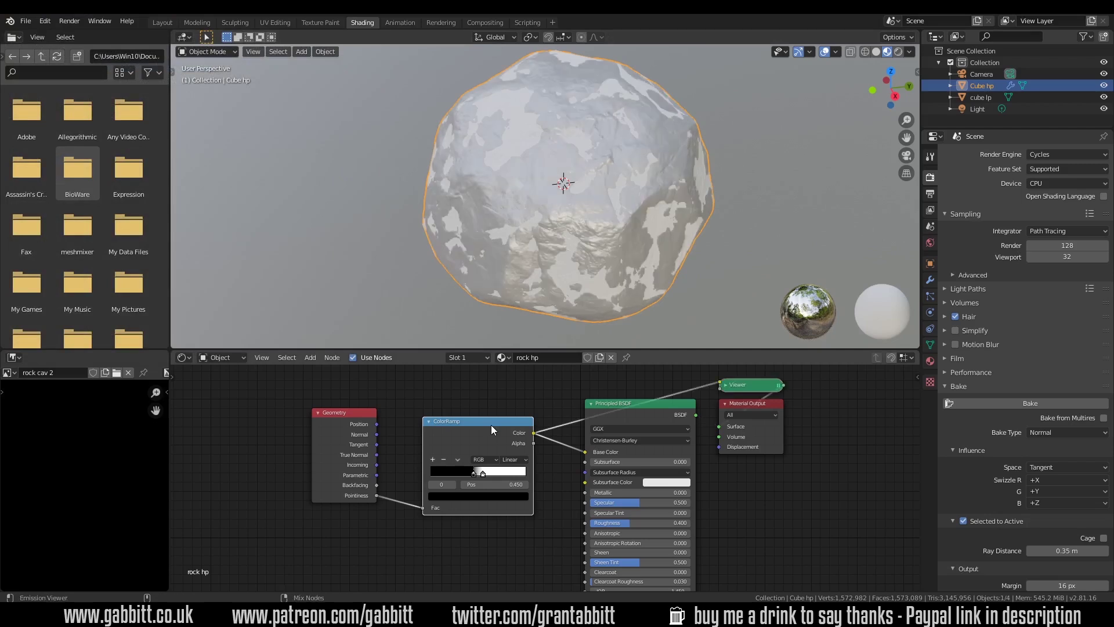
{"action": "left_click_drag", "start_coordinate": [746, 385], "coordinate": [649, 379]}
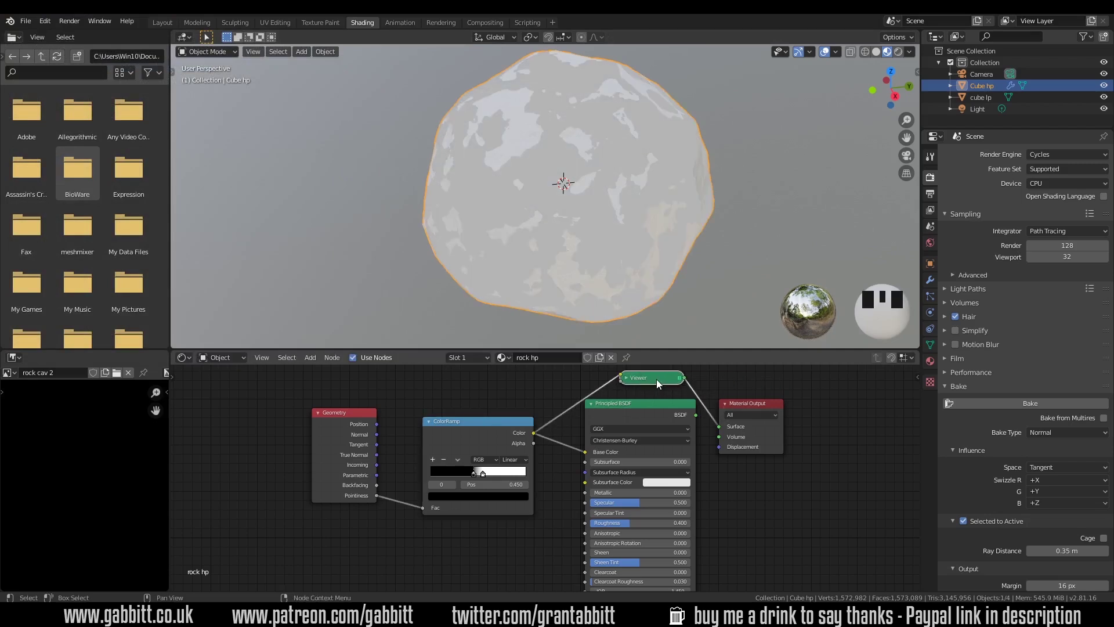
{"action": "left_click", "coordinate": [480, 429], "text": "ctrl+shift"}
{"action": "left_click", "coordinate": [480, 428], "text": "ctrl+shift"}
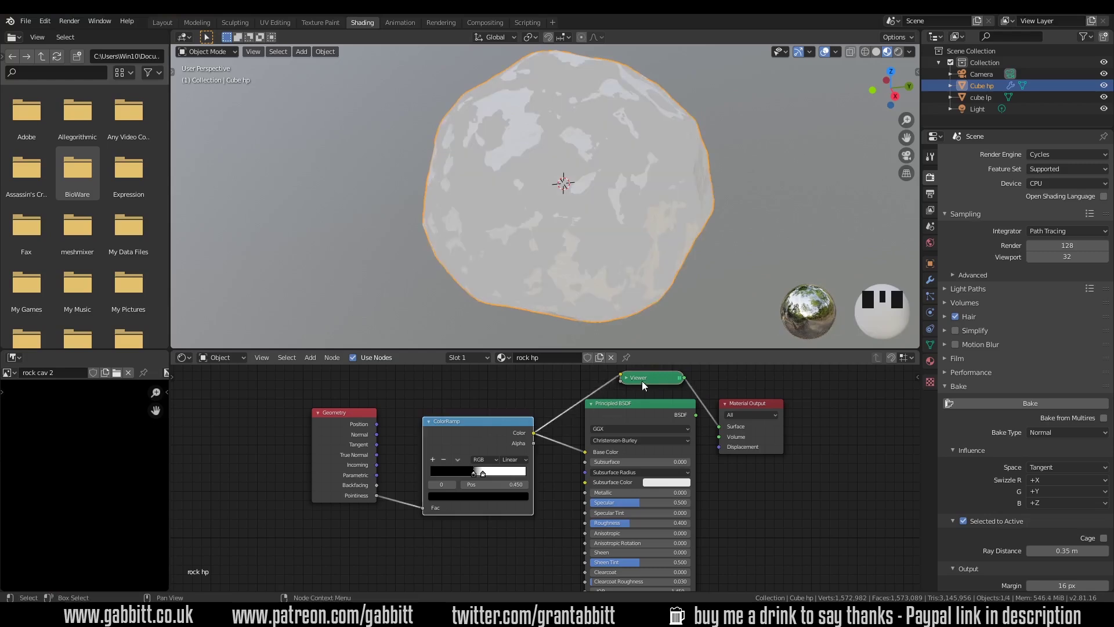
{"action": "left_click", "coordinate": [624, 378]}
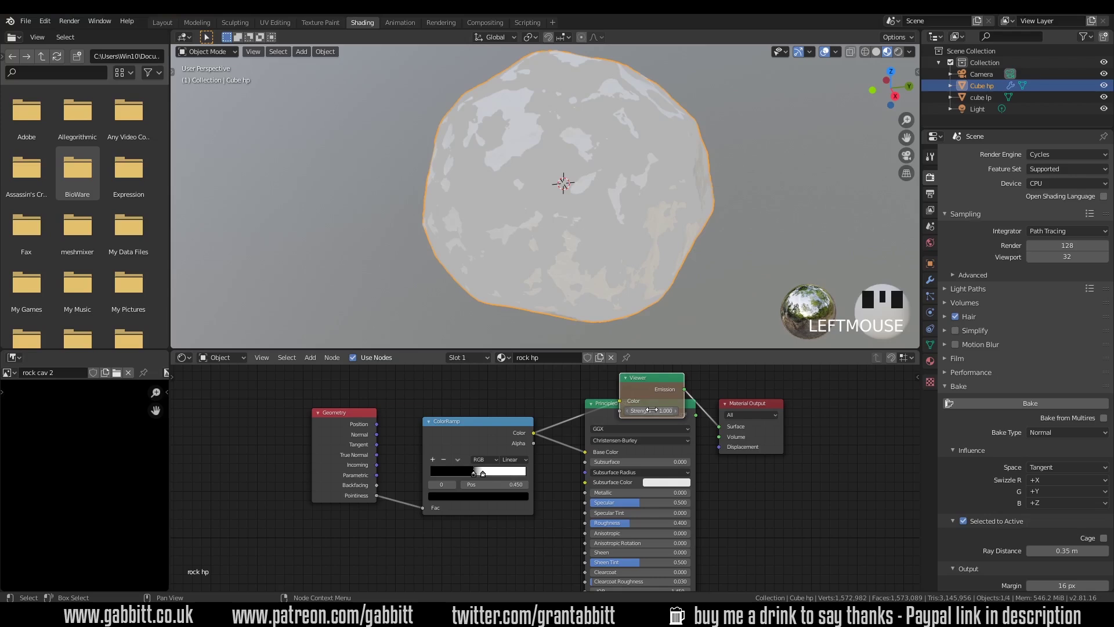
{"action": "left_click_drag", "start_coordinate": [653, 390], "coordinate": [639, 364]}
Switch to rendered shading, hide cube lp, and orbit around the high-poly rock
{"action": "left_click", "coordinate": [898, 51]}
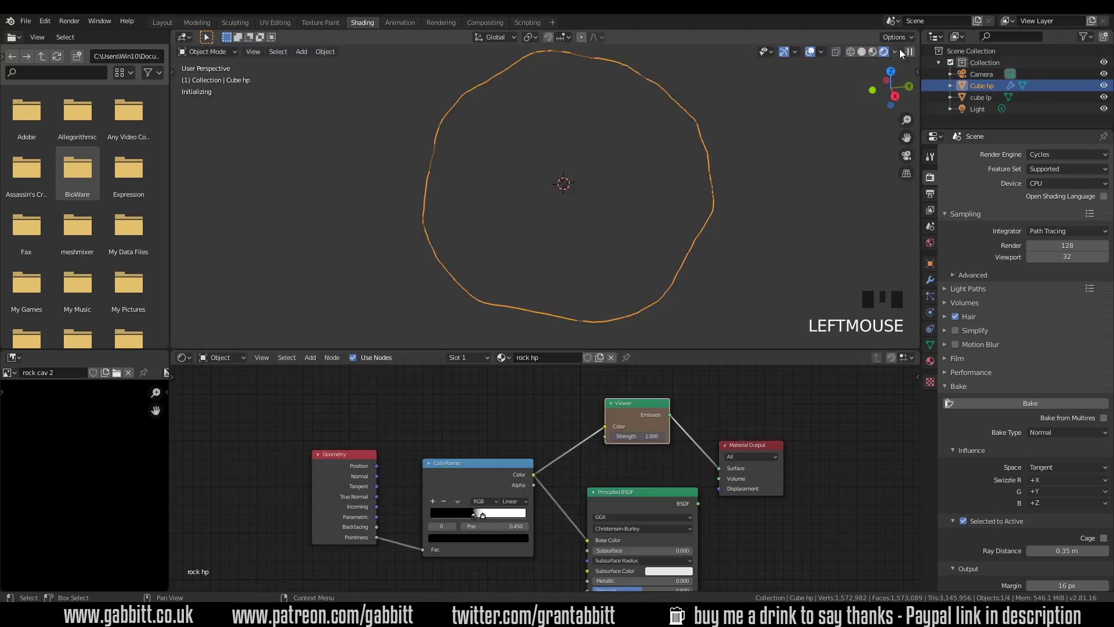
{"action": "left_click", "coordinate": [1105, 97]}
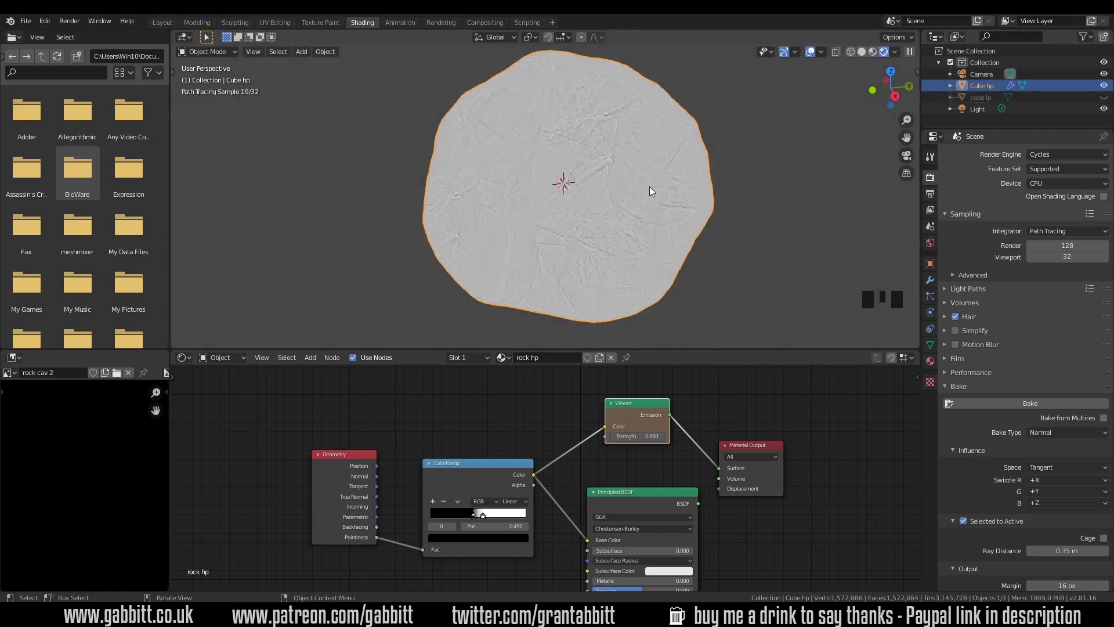
{"action": "middle_click_drag", "start_coordinate": [652, 189], "coordinate": [576, 221]}
{"action": "scroll", "coordinate": [576, 221], "scroll_direction": "down", "scroll_amount": 4}
{"action": "middle_click_drag", "start_coordinate": [674, 224], "coordinate": [545, 241]}
Switch to Material Preview, unhide cube lp as active, and move the rock cav 2 node up
{"action": "left_click", "coordinate": [873, 52]}
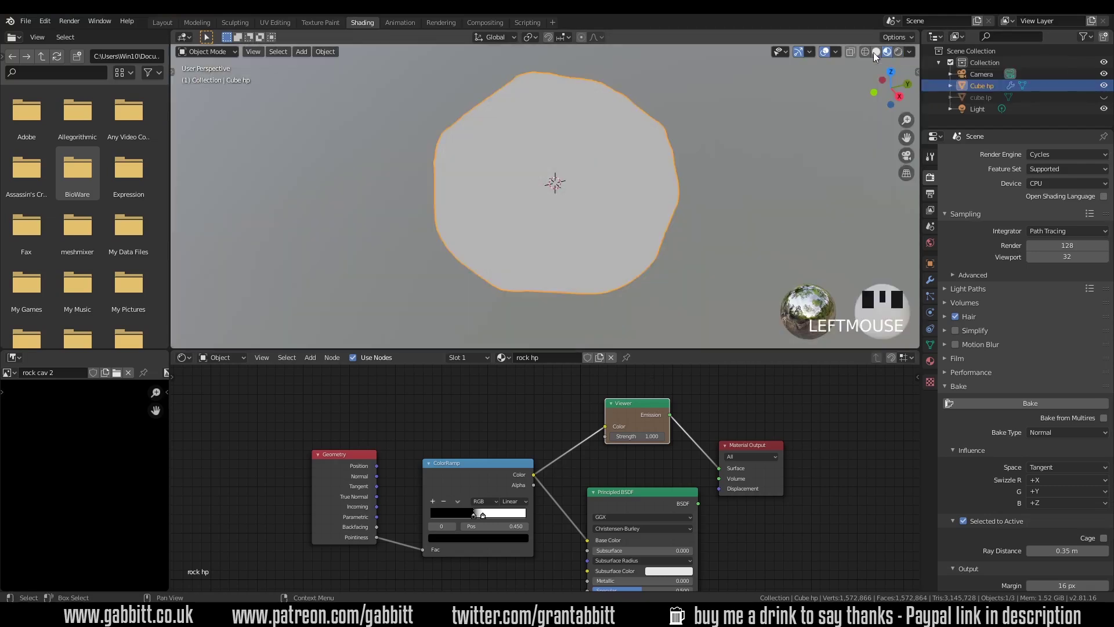
{"action": "left_click", "coordinate": [1104, 97]}
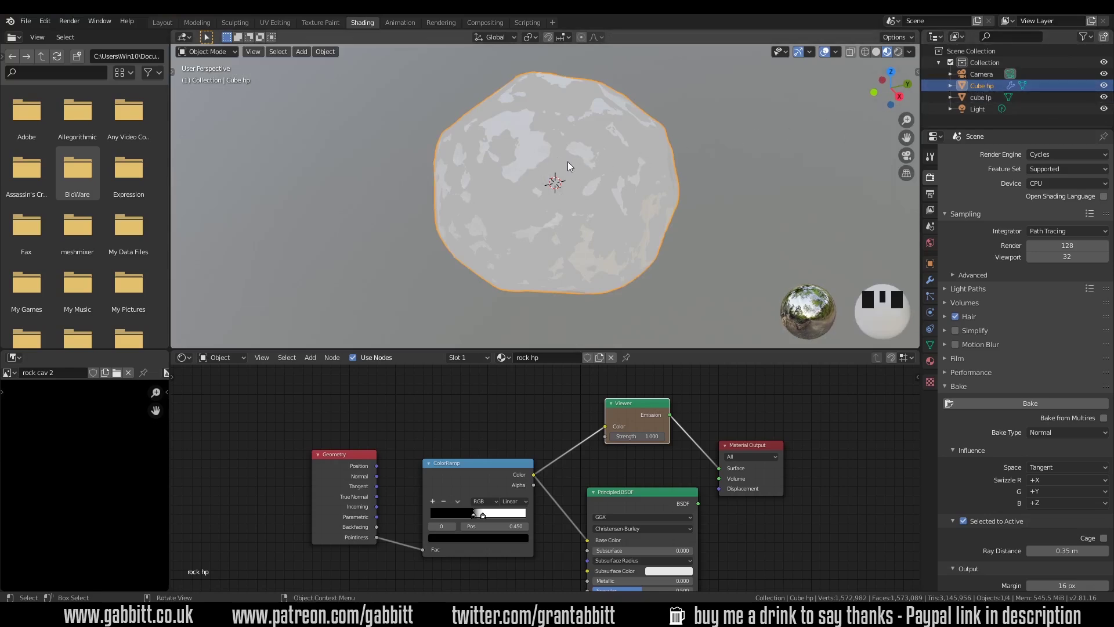
{"action": "left_click", "coordinate": [540, 161], "text": "shift"}
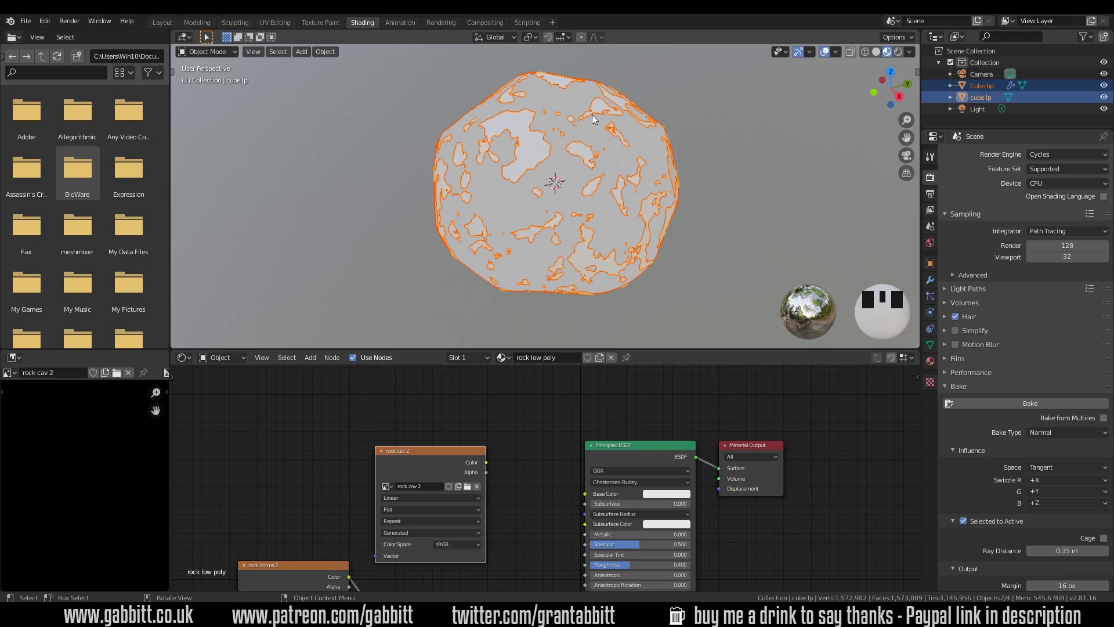
{"action": "left_click_drag", "start_coordinate": [400, 466], "coordinate": [413, 430]}
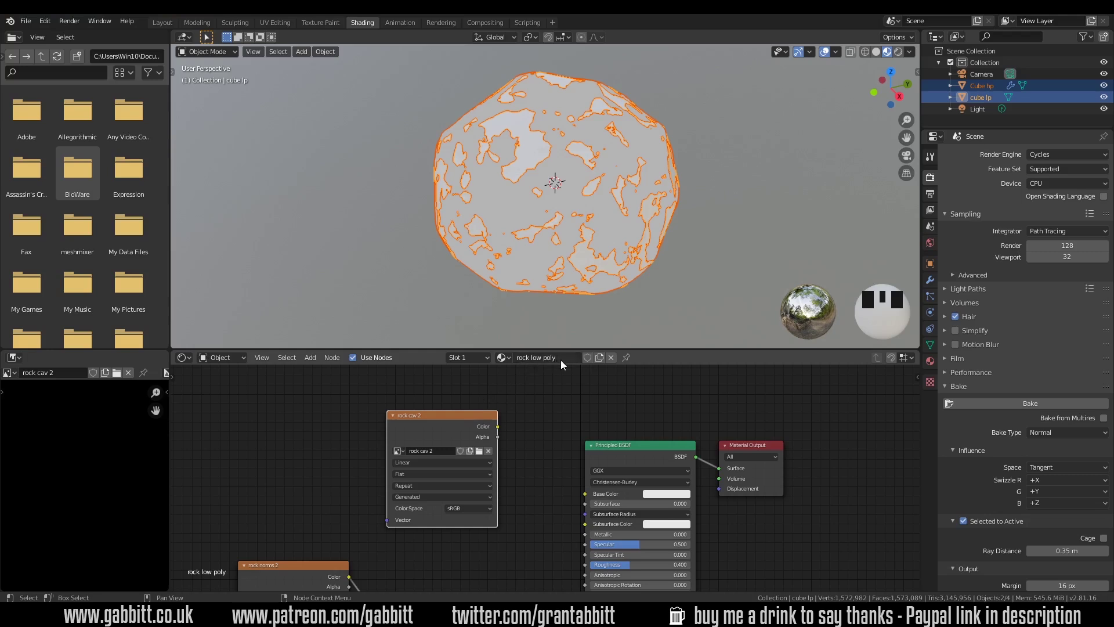
Bake the cavity map using the Emit bake type
{"action": "left_click", "coordinate": [1043, 433]}
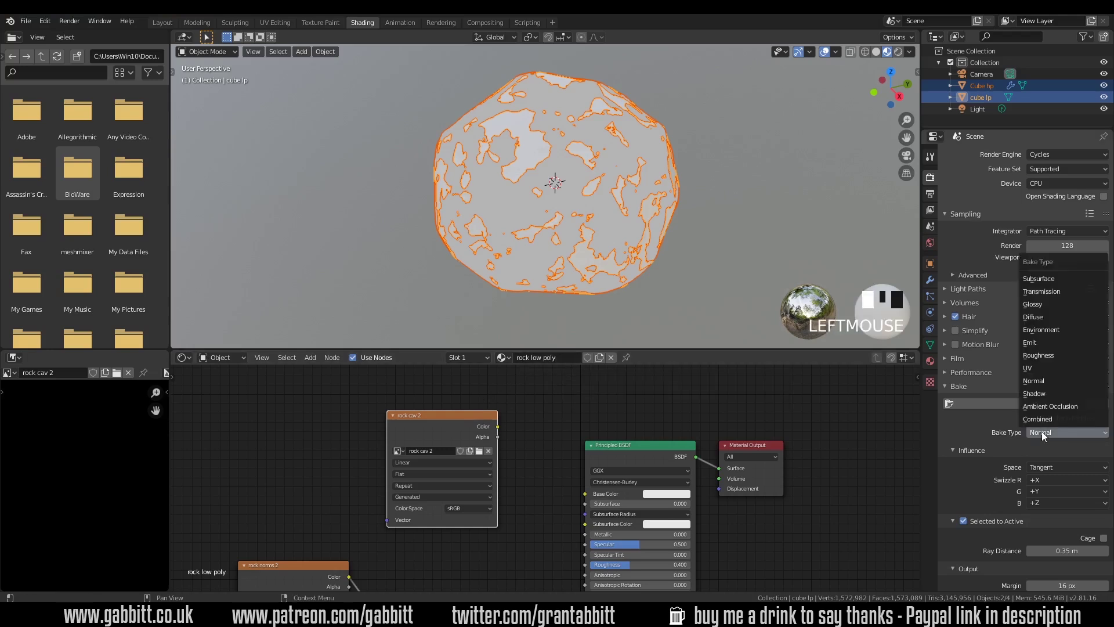
{"action": "left_click", "coordinate": [1034, 343]}
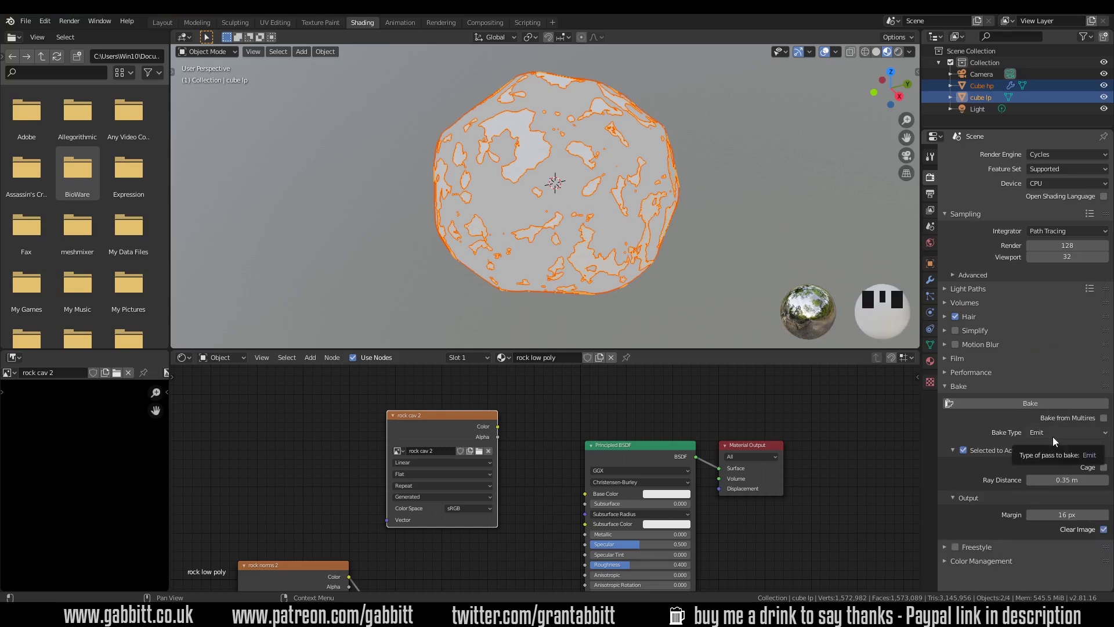
{"action": "left_click", "coordinate": [1031, 405]}
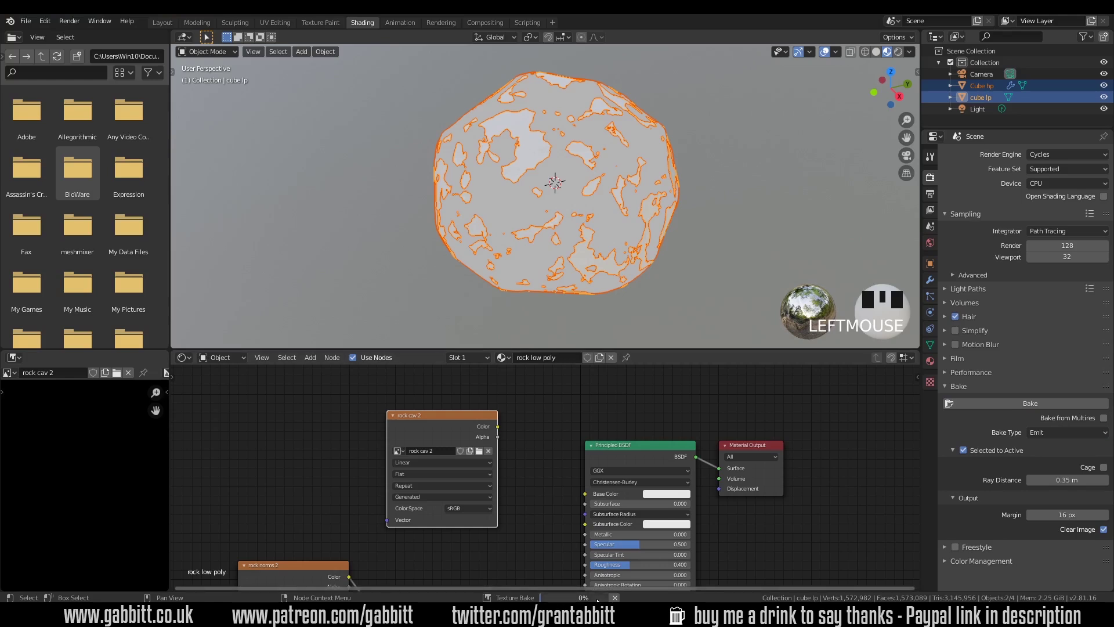
Save the baked image as rock cav 2.png and hide the high-poly Cube hp
{"action": "mouse_move", "coordinate": [597, 600]}
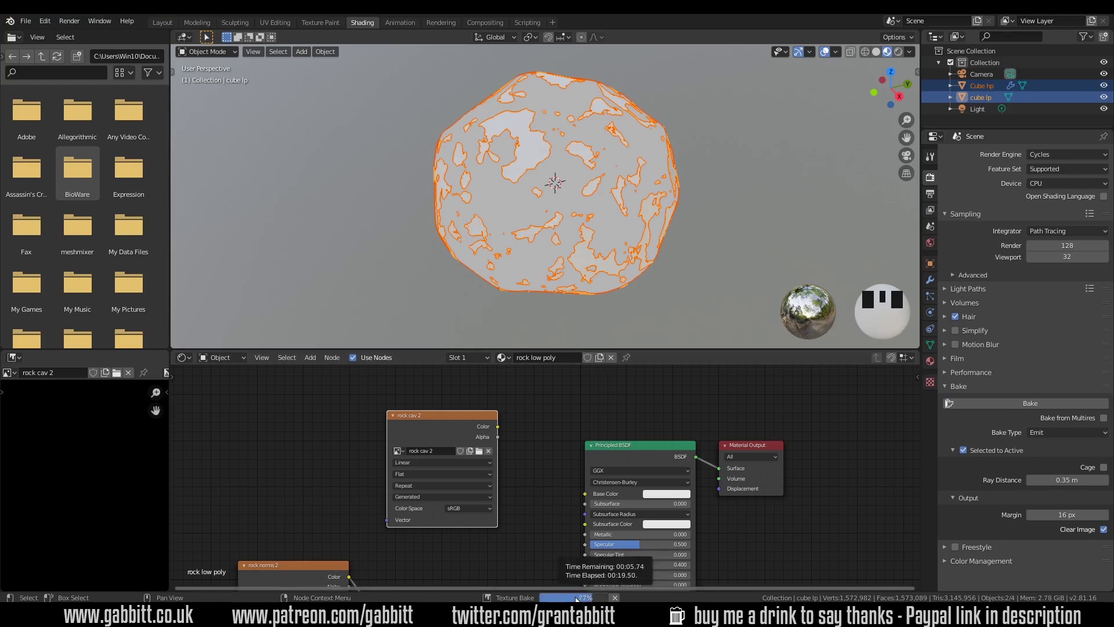
{"action": "scroll", "coordinate": [118, 492], "scroll_direction": "down", "scroll_amount": 4}
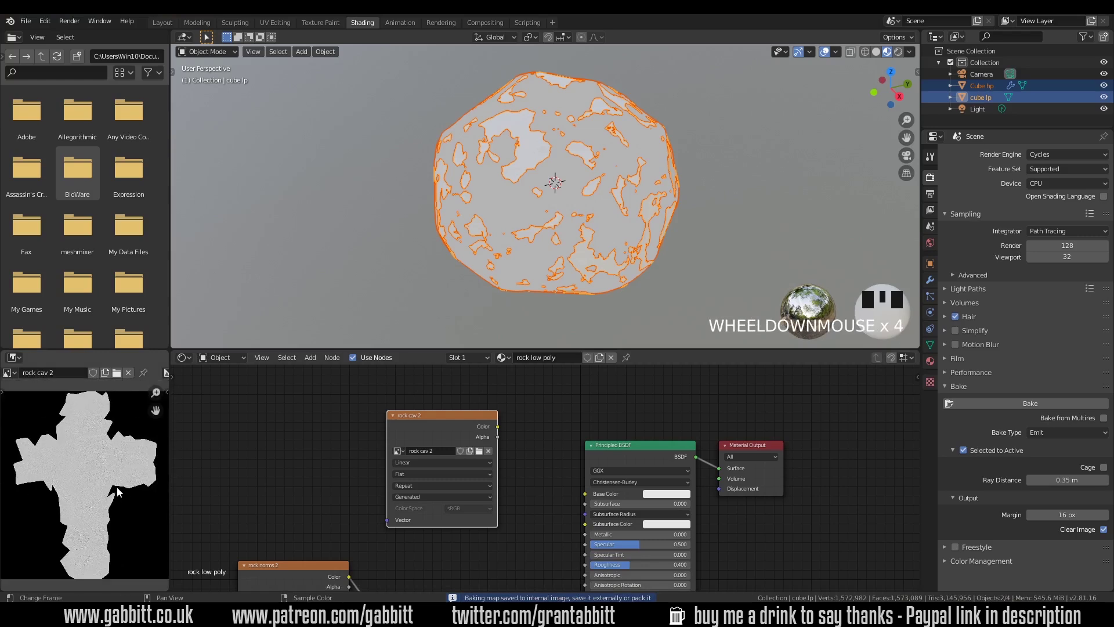
{"action": "scroll", "coordinate": [110, 482], "scroll_direction": "up", "scroll_amount": 9}
{"action": "scroll", "coordinate": [105, 476], "scroll_direction": "down", "scroll_amount": 9}
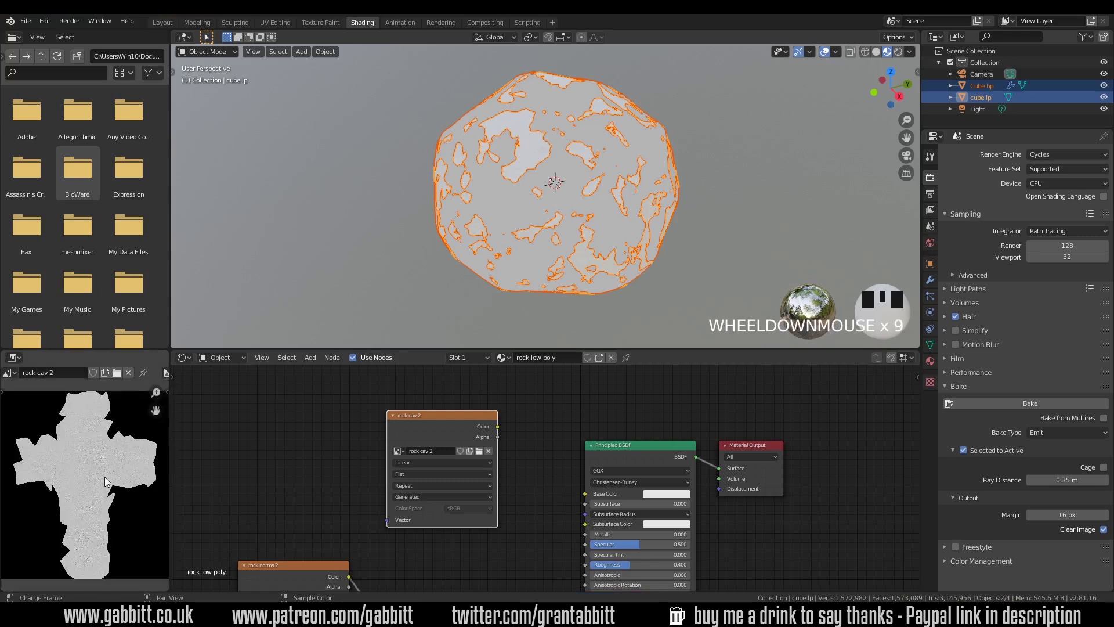
{"action": "mouse_move", "coordinate": [47, 378]}
{"action": "middle_mouse_down"}
{"action": "mouse_move", "coordinate": [114, 377]}
{"action": "mouse_move", "coordinate": [53, 373]}
{"action": "middle_mouse_up"}
{"action": "left_click", "coordinate": [48, 373]}
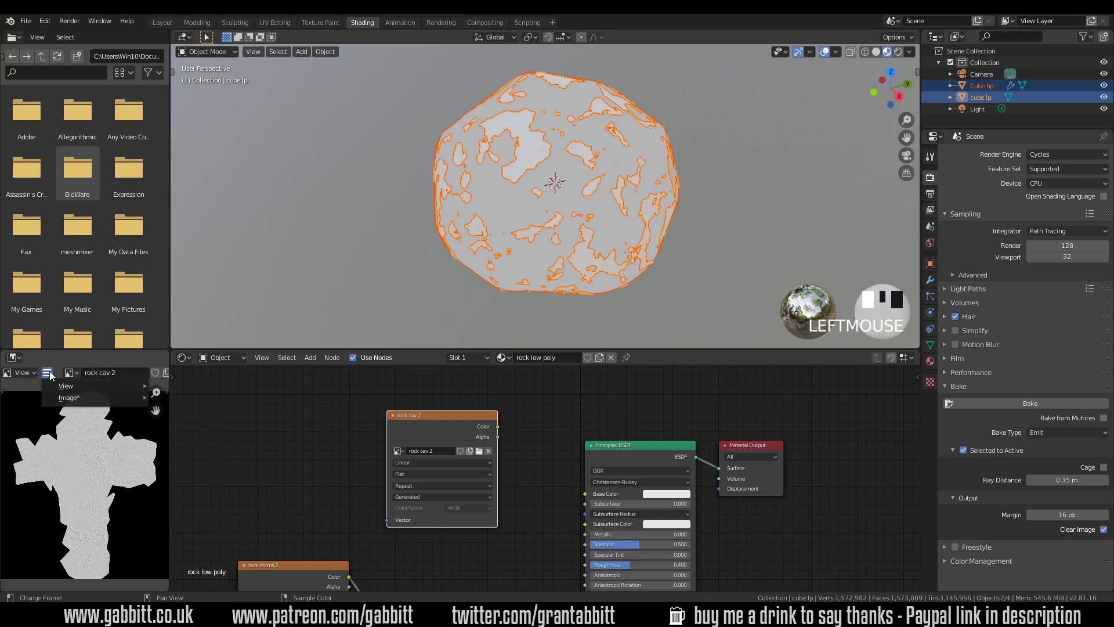
{"action": "mouse_move", "coordinate": [70, 398]}
{"action": "left_click", "coordinate": [189, 489]}
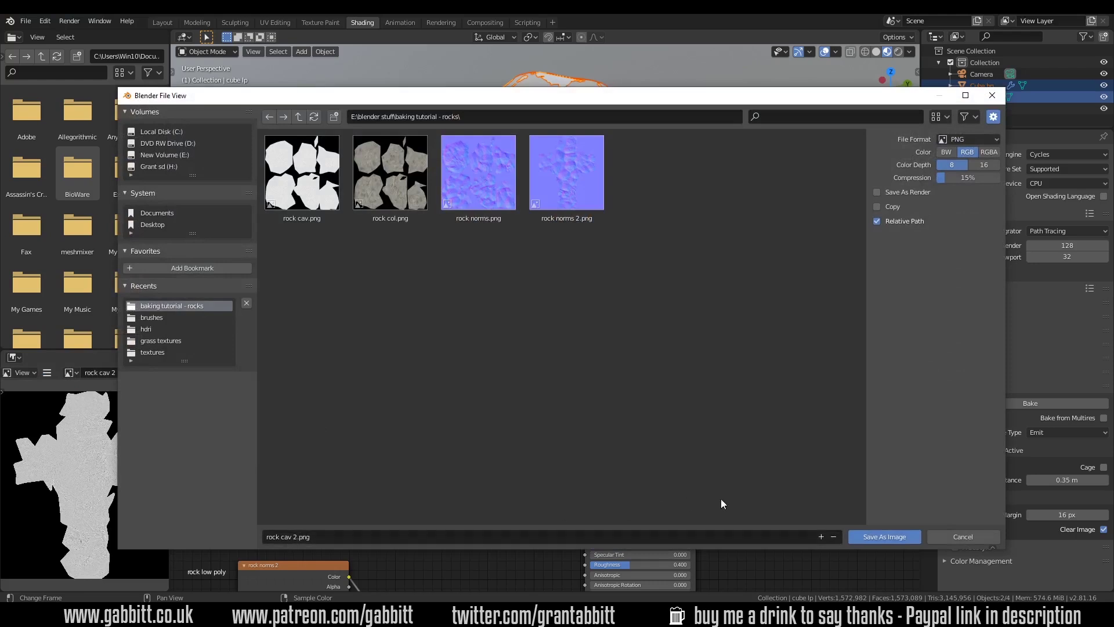
{"action": "left_click", "coordinate": [885, 536]}
{"action": "left_click", "coordinate": [1104, 86]}
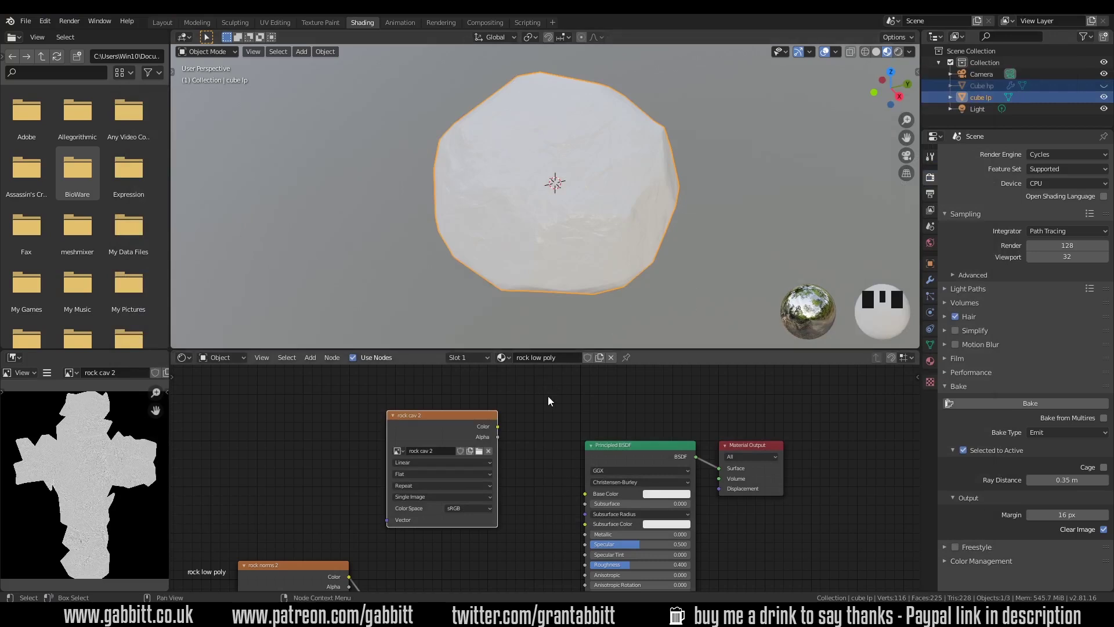
Wire the rock cav 2 image colour into the Principled BSDF Roughness input
{"action": "middle_click_drag", "start_coordinate": [505, 447], "coordinate": [470, 427]}
{"action": "left_click_drag", "start_coordinate": [415, 404], "coordinate": [549, 474]}
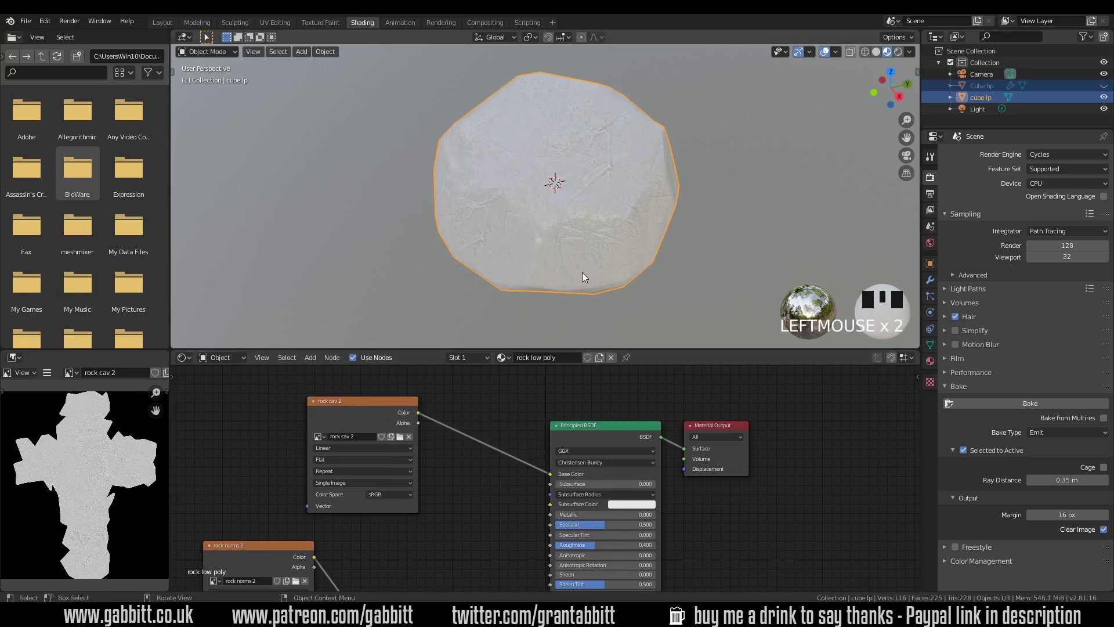
{"action": "middle_click_drag", "start_coordinate": [583, 273], "coordinate": [600, 169]}
{"action": "scroll", "coordinate": [581, 237], "scroll_direction": "up", "scroll_amount": 2}
{"action": "middle_click_drag", "start_coordinate": [538, 184], "coordinate": [535, 214]}
{"action": "mouse_move", "coordinate": [484, 447]}
{"action": "left_mouse_down"}
{"action": "mouse_move", "coordinate": [461, 451]}
{"action": "mouse_move", "coordinate": [709, 486]}
{"action": "mouse_move", "coordinate": [701, 511]}
{"action": "left_mouse_up"}
{"action": "mouse_move", "coordinate": [645, 259]}
{"action": "middle_mouse_down"}
{"action": "mouse_move", "coordinate": [673, 255]}
{"action": "mouse_move", "coordinate": [647, 245]}
{"action": "mouse_move", "coordinate": [590, 168]}
{"action": "middle_mouse_up"}
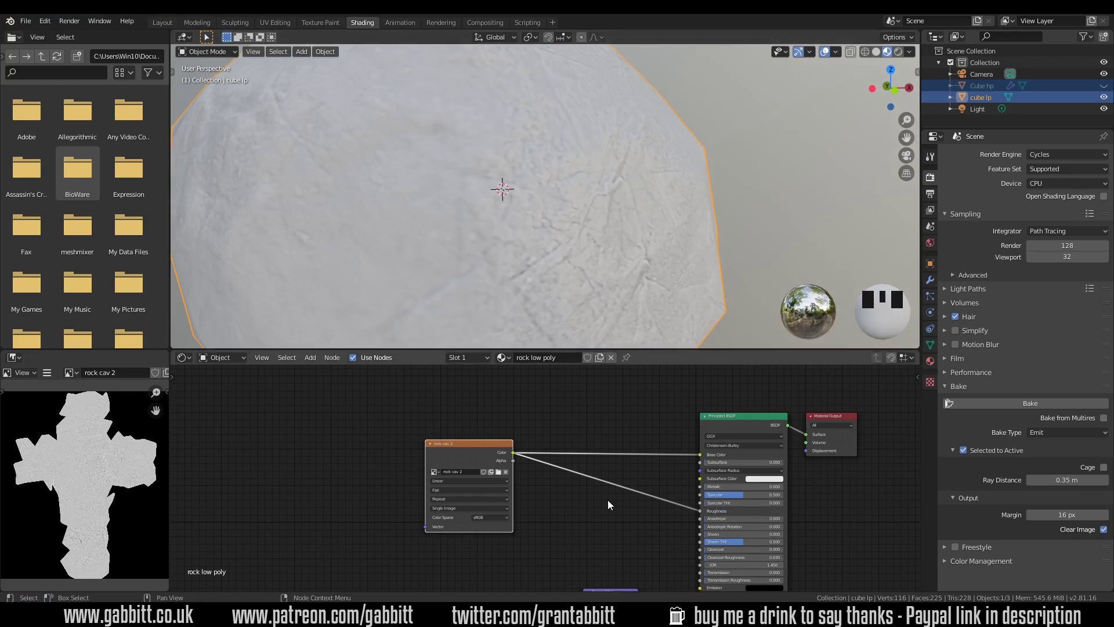
Insert a ColorRamp between the cavity image and Roughness, flipped so white is left
{"action": "key", "text": "shift+a"}
{"action": "mouse_move", "coordinate": [608, 500]}
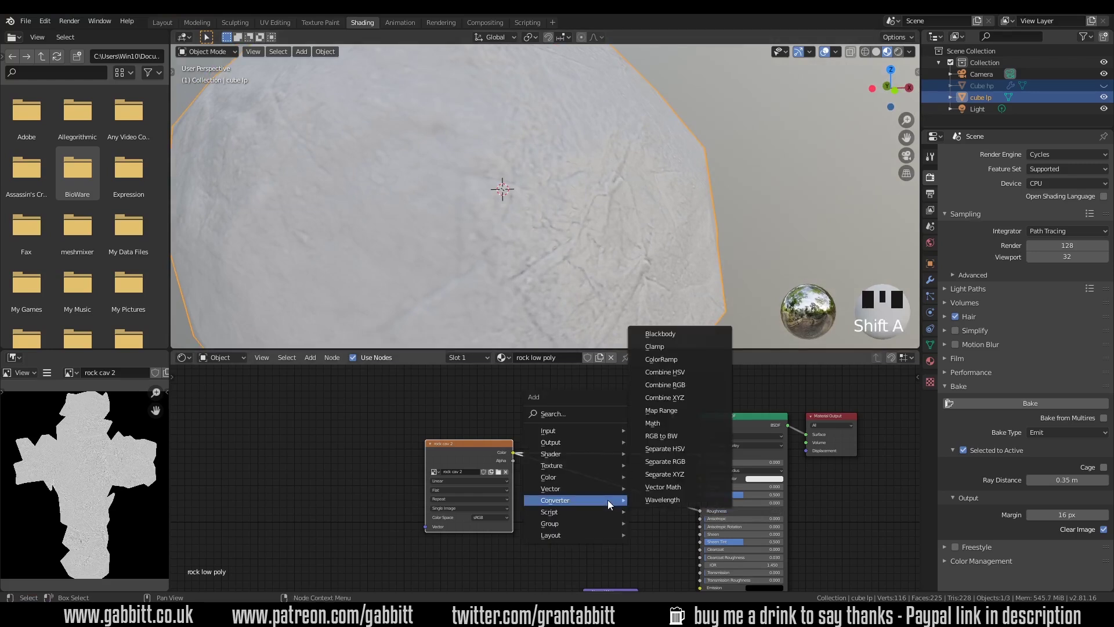
{"action": "left_click", "coordinate": [680, 357]}
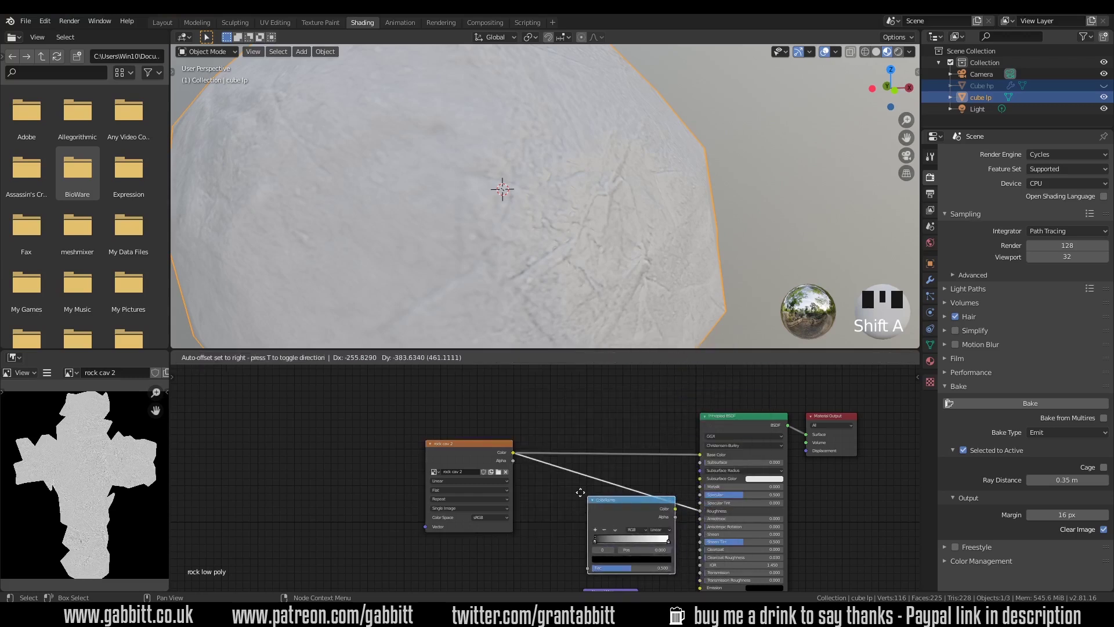
{"action": "left_click", "coordinate": [569, 473]}
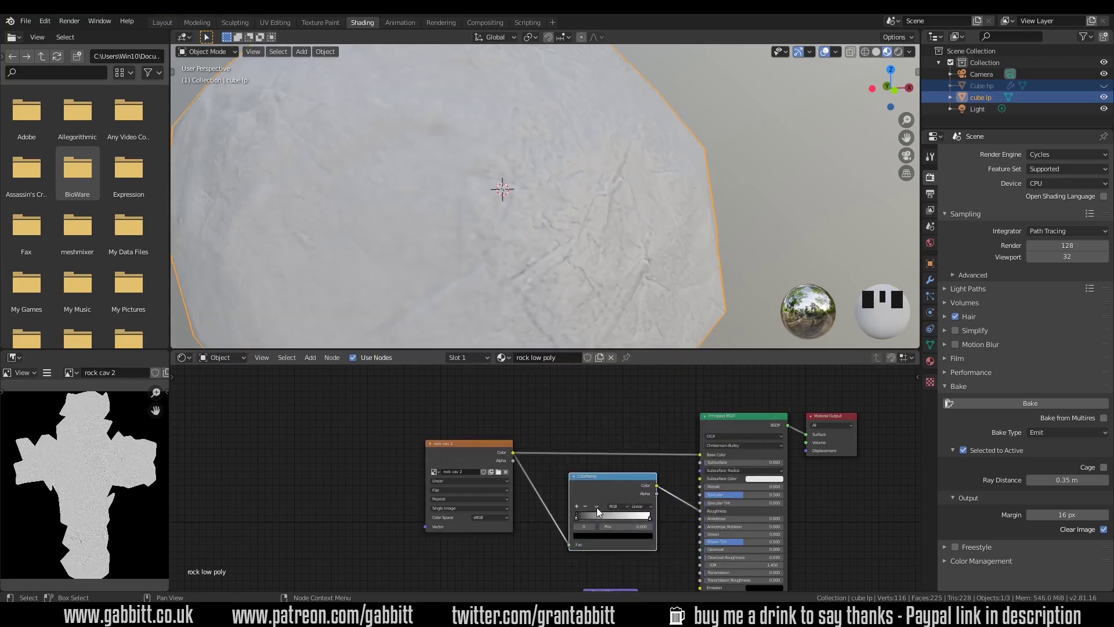
{"action": "scroll", "coordinate": [609, 517], "scroll_direction": "up", "scroll_amount": 10}
{"action": "middle_click_drag", "start_coordinate": [618, 521], "coordinate": [587, 467]}
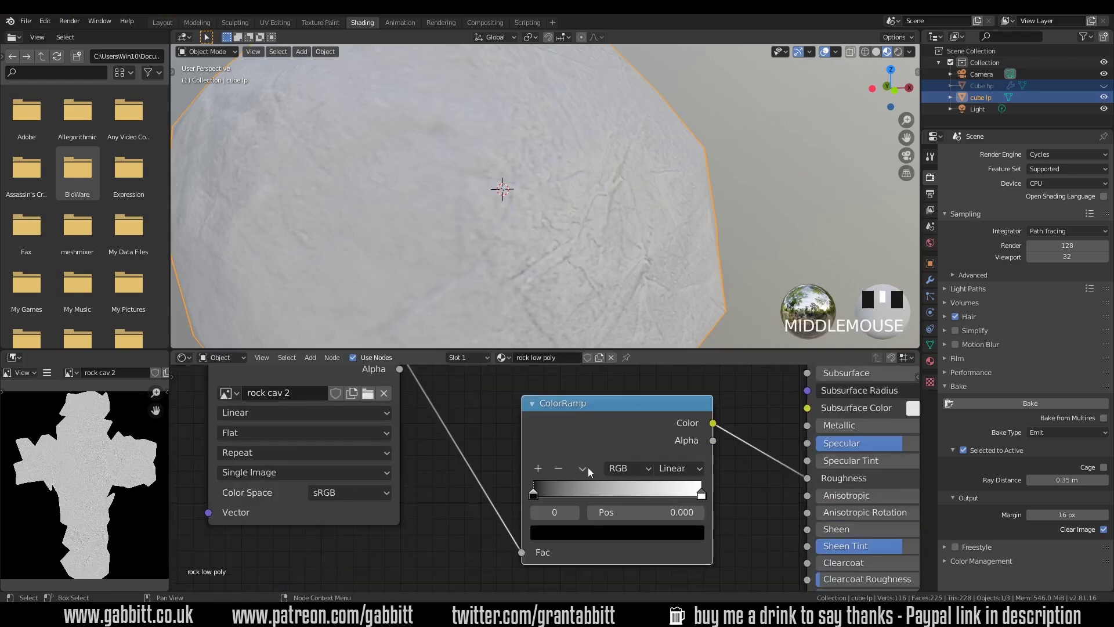
{"action": "left_click", "coordinate": [587, 468]}
{"action": "left_click", "coordinate": [596, 484]}
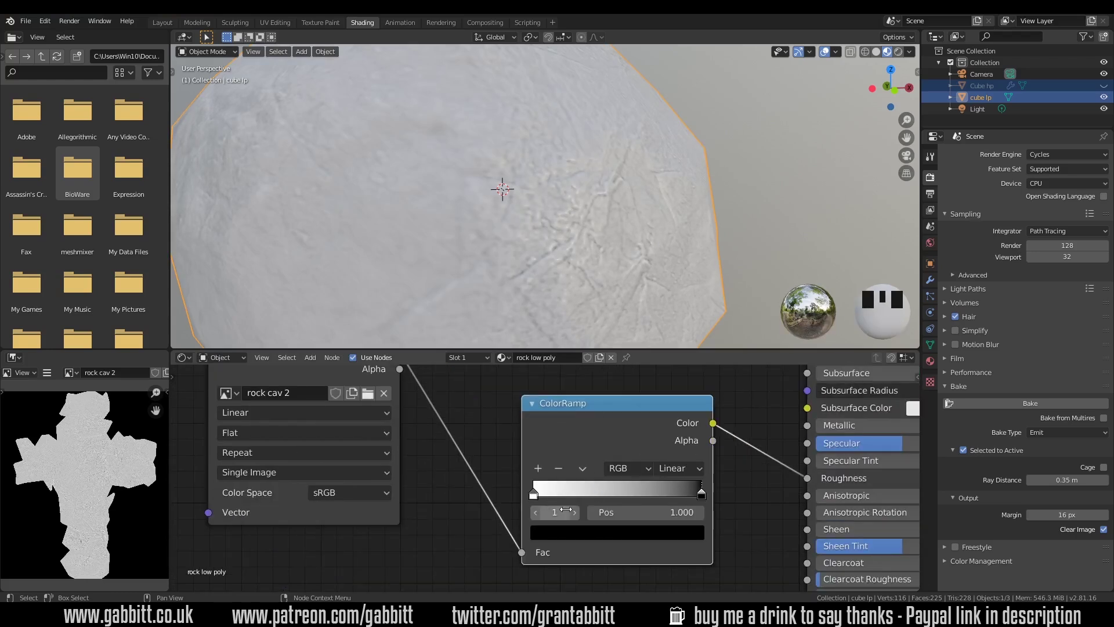
Try different ColorRamp stop positions, roughly between 0.34 and 0.81
{"action": "middle_click_drag", "start_coordinate": [538, 496], "coordinate": [612, 428]}
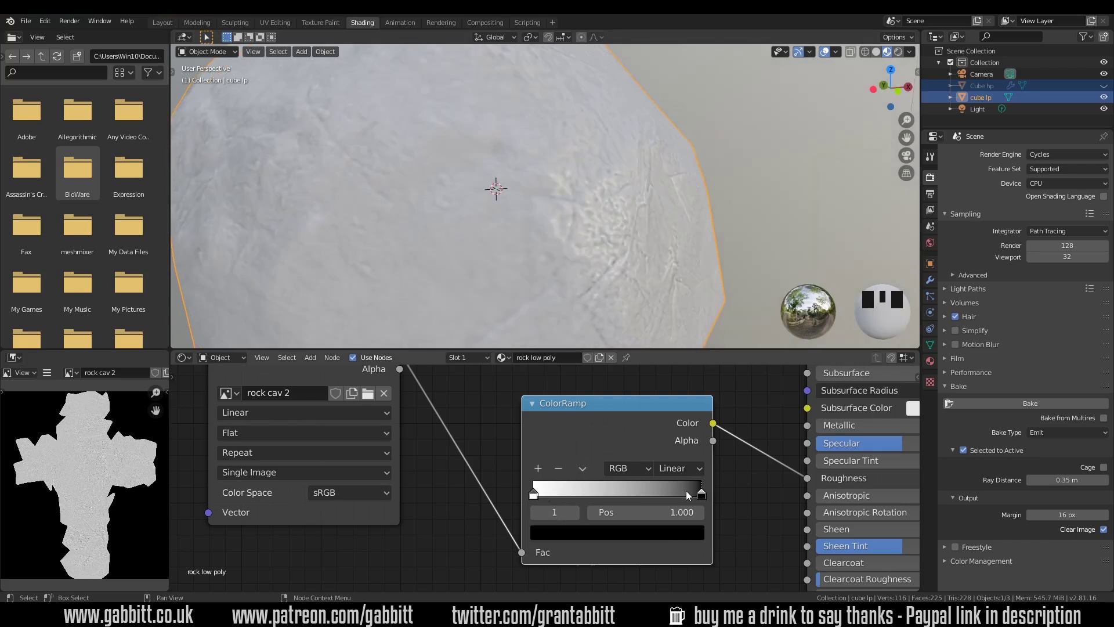
{"action": "mouse_move", "coordinate": [701, 498]}
{"action": "left_mouse_down"}
{"action": "mouse_move", "coordinate": [586, 503]}
{"action": "mouse_move", "coordinate": [702, 497]}
{"action": "left_mouse_up"}
{"action": "left_click_drag", "start_coordinate": [534, 497], "coordinate": [668, 494]}
{"action": "middle_click_drag", "start_coordinate": [625, 310], "coordinate": [670, 266]}
{"action": "scroll", "coordinate": [684, 307], "scroll_direction": "down", "scroll_amount": 4}
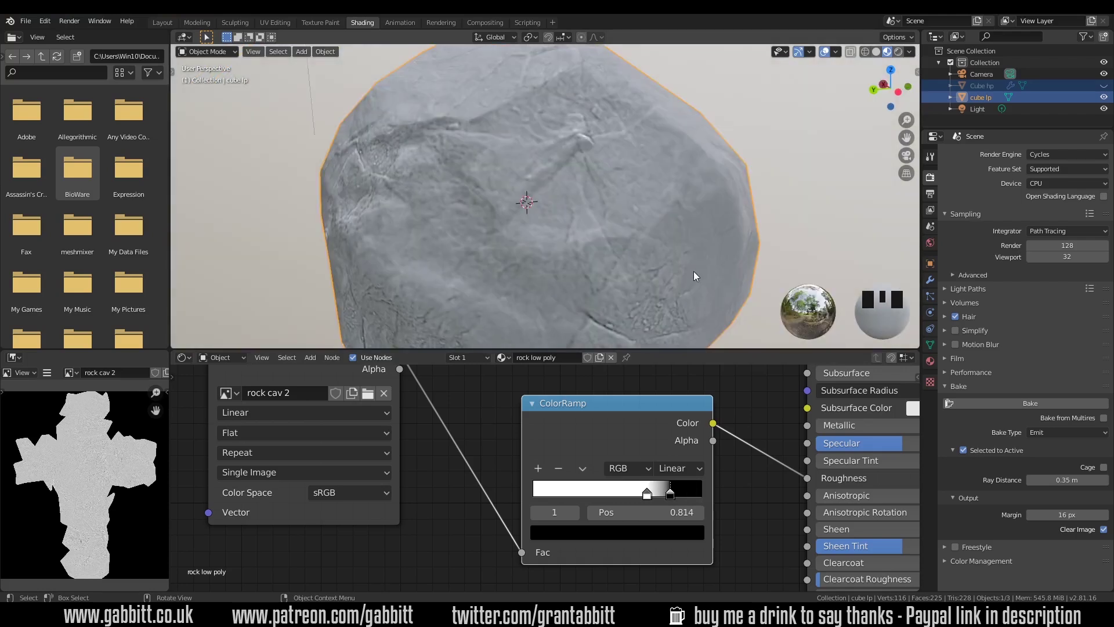
{"action": "scroll", "coordinate": [648, 497], "scroll_direction": "up", "scroll_amount": 4}
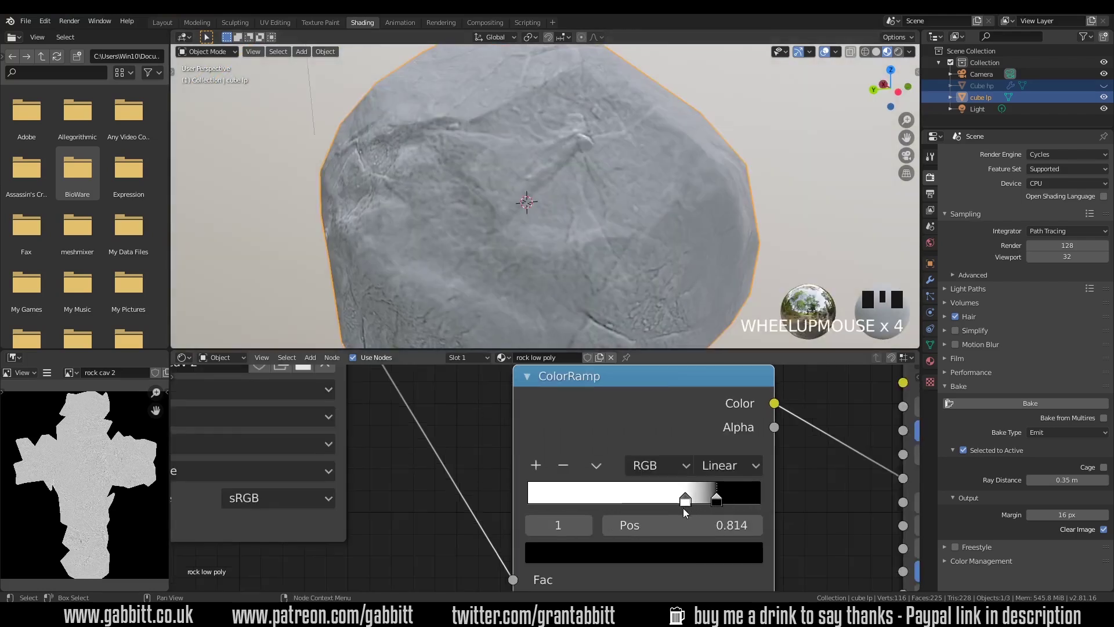
{"action": "middle_click_drag", "start_coordinate": [679, 494], "coordinate": [613, 493]}
{"action": "scroll", "coordinate": [675, 484], "scroll_direction": "up", "scroll_amount": 2}
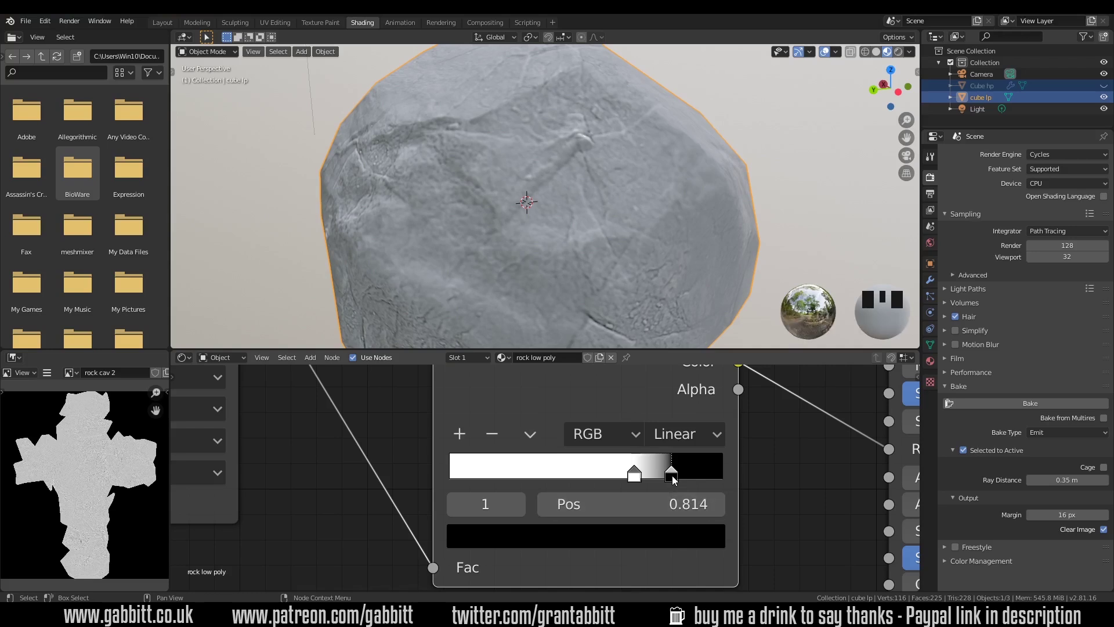
{"action": "left_click_drag", "start_coordinate": [673, 478], "coordinate": [535, 475]}
{"action": "left_click_drag", "start_coordinate": [612, 480], "coordinate": [554, 480]}
Fine-tune the white and black ramp stops while checking the rock from several angles
{"action": "middle_click_drag", "start_coordinate": [645, 248], "coordinate": [613, 127]}
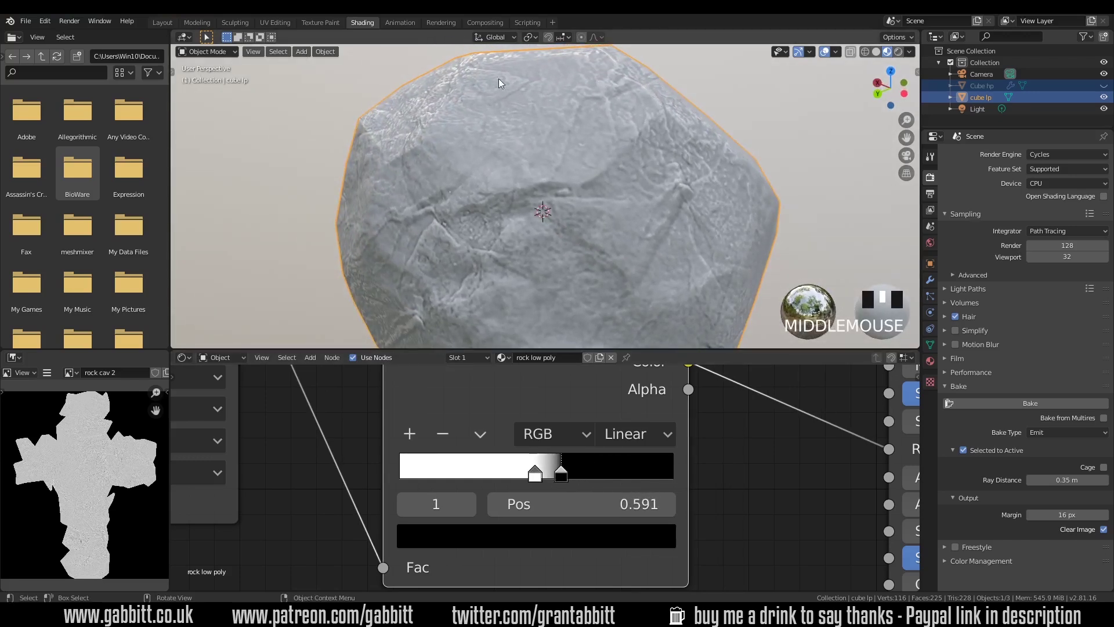
{"action": "left_click_drag", "start_coordinate": [563, 479], "coordinate": [631, 483]}
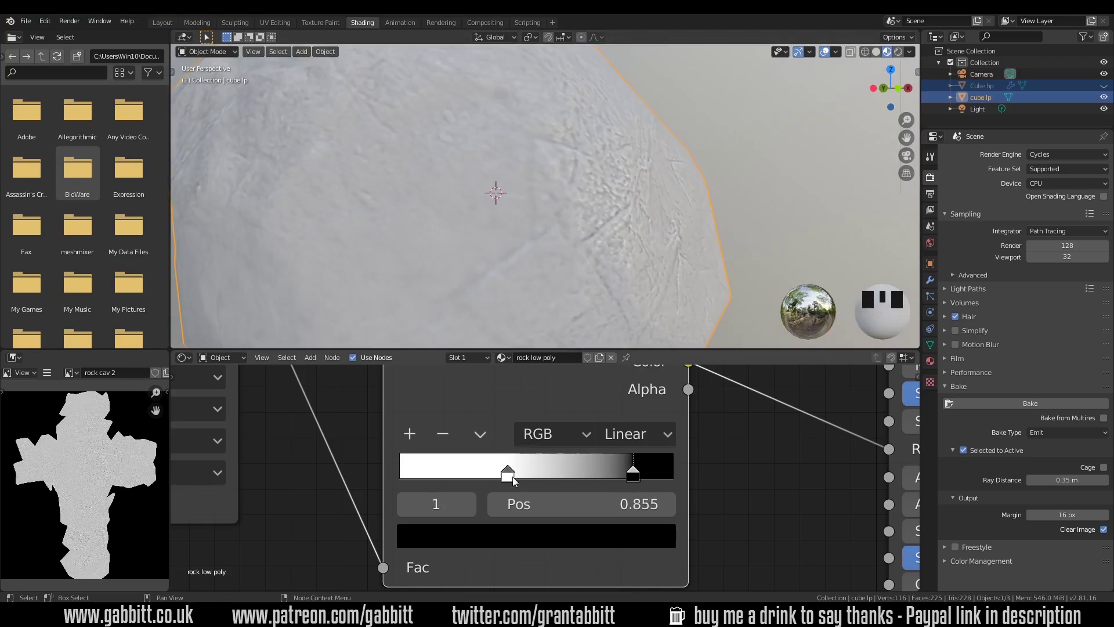
{"action": "left_click_drag", "start_coordinate": [508, 472], "coordinate": [531, 473]}
{"action": "scroll", "coordinate": [675, 191], "scroll_direction": "down", "scroll_amount": 2}
{"action": "middle_click_drag", "start_coordinate": [676, 193], "coordinate": [638, 261]}
{"action": "scroll", "coordinate": [598, 236], "scroll_direction": "up", "scroll_amount": 3}
{"action": "left_click_drag", "start_coordinate": [539, 477], "coordinate": [465, 477]}
{"action": "mouse_move", "coordinate": [635, 479]}
{"action": "left_mouse_down"}
{"action": "mouse_move", "coordinate": [490, 490]}
{"action": "mouse_move", "coordinate": [631, 486]}
{"action": "left_mouse_up"}
{"action": "scroll", "coordinate": [567, 265], "scroll_direction": "down", "scroll_amount": 4}
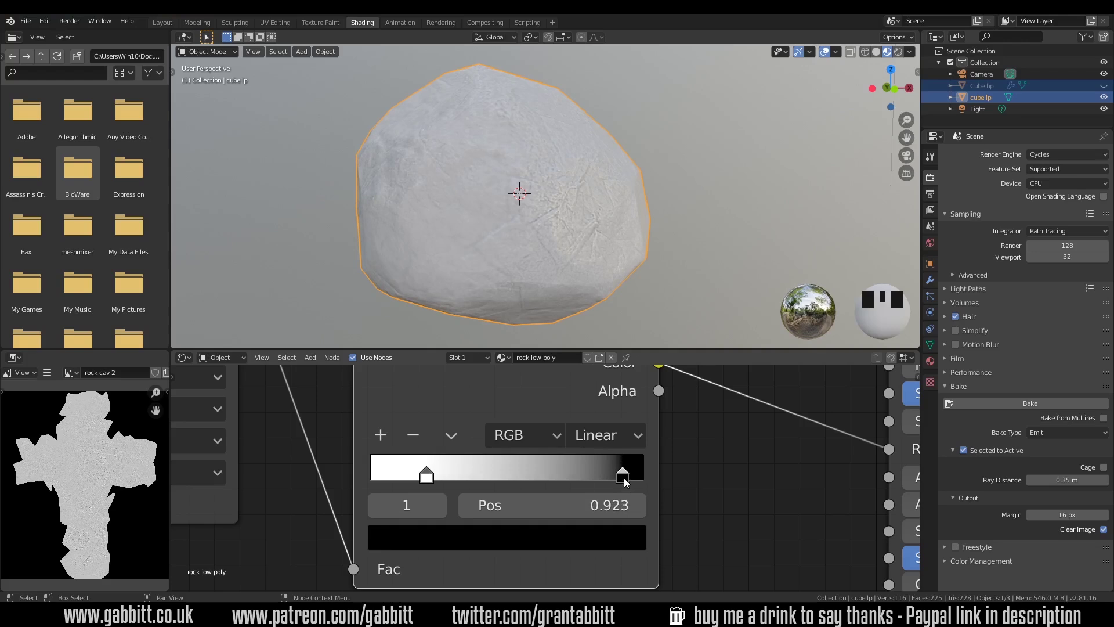
{"action": "middle_click_drag", "start_coordinate": [538, 269], "coordinate": [603, 274]}
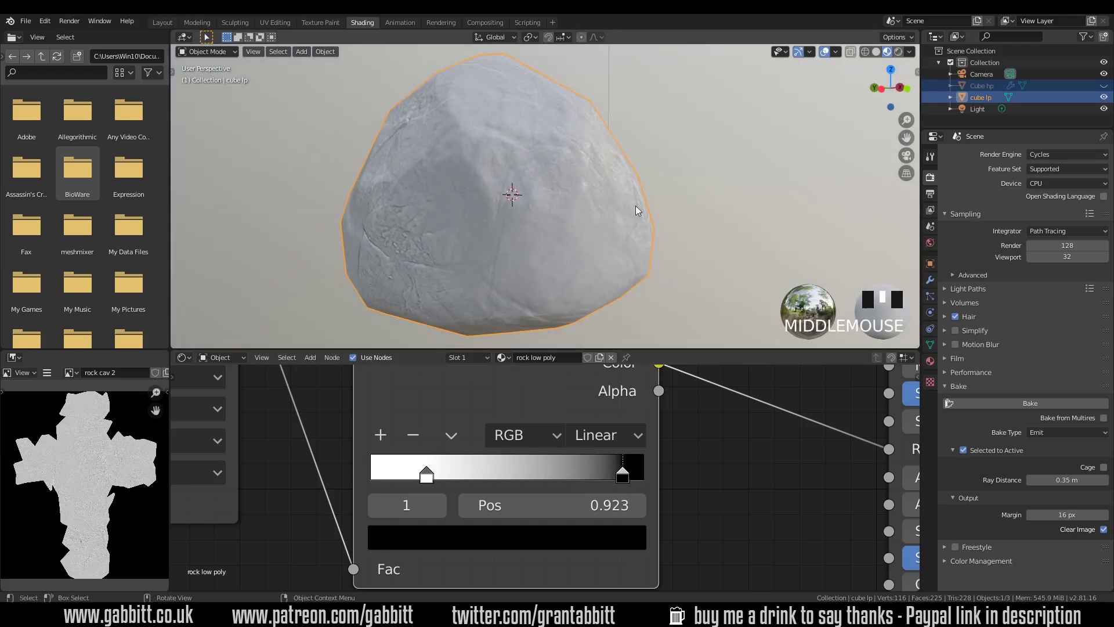
Add a MixRGB node on the Base Color link with the cavity image in Color2
{"action": "scroll", "coordinate": [736, 471], "scroll_direction": "down", "scroll_amount": 8}
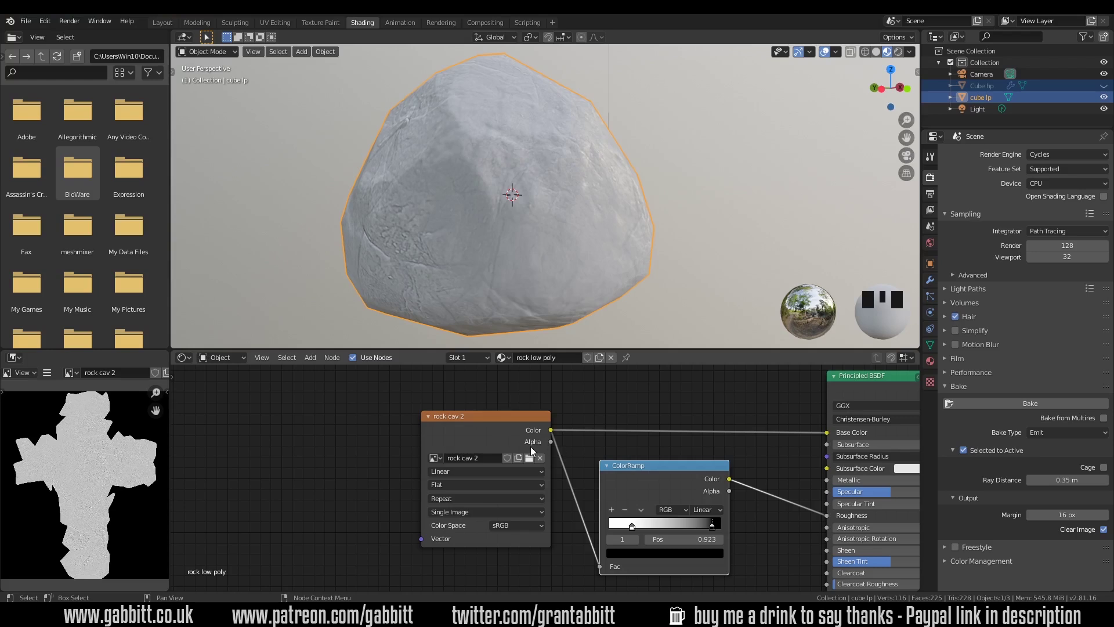
{"action": "left_click_drag", "start_coordinate": [644, 465], "coordinate": [685, 507]}
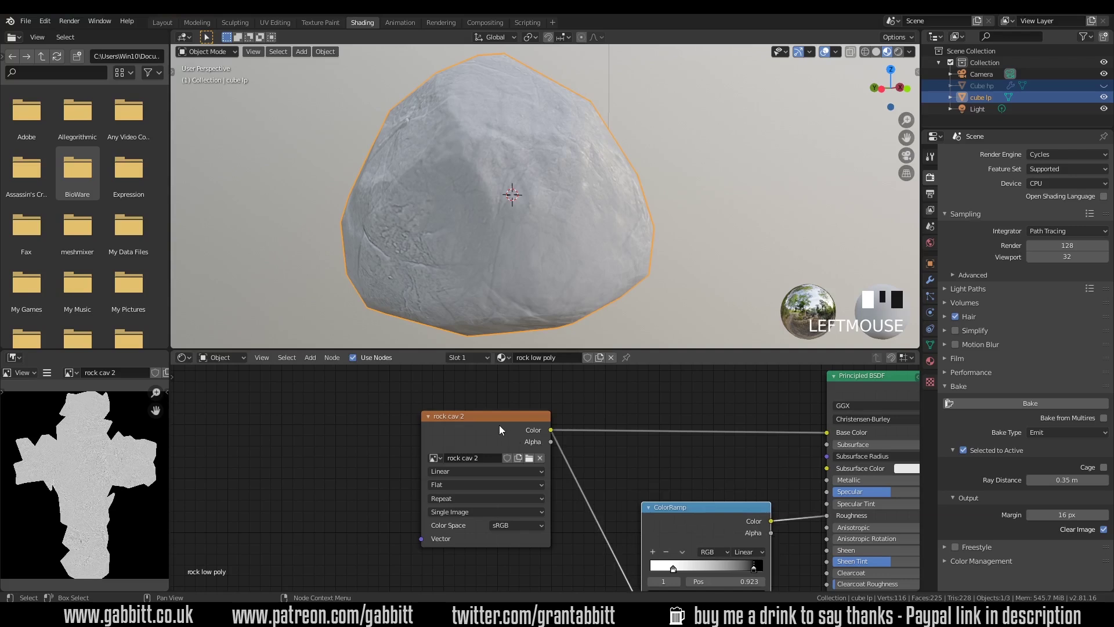
{"action": "left_click_drag", "start_coordinate": [499, 430], "coordinate": [504, 490]}
{"action": "key", "text": "shift+a"}
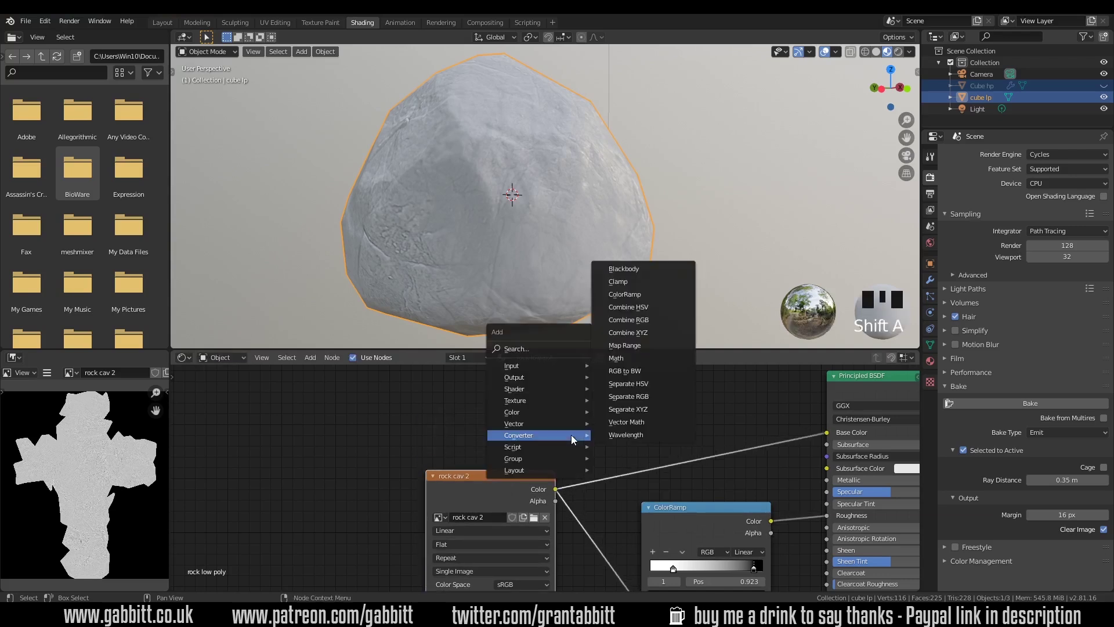
{"action": "mouse_move", "coordinate": [559, 413]}
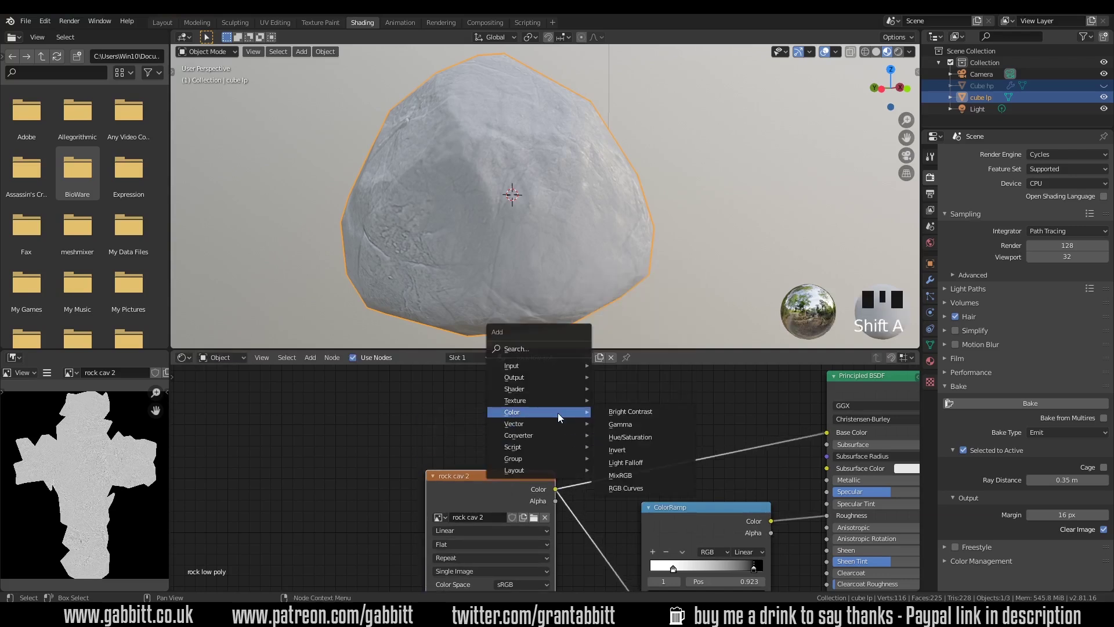
{"action": "left_click", "coordinate": [642, 474]}
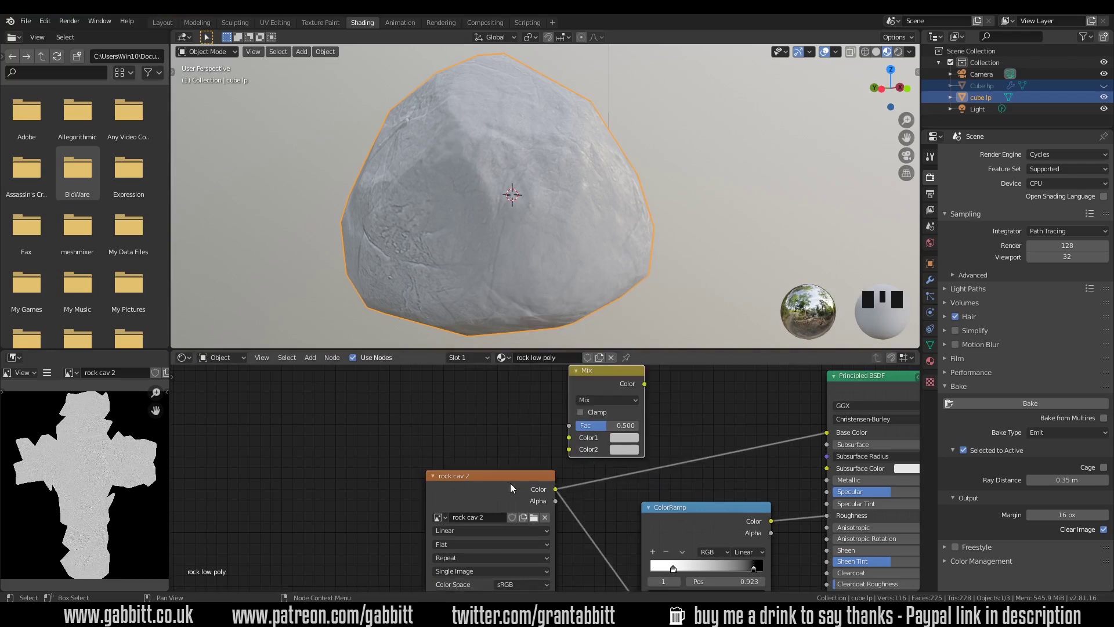
{"action": "left_click_drag", "start_coordinate": [508, 486], "coordinate": [432, 497]}
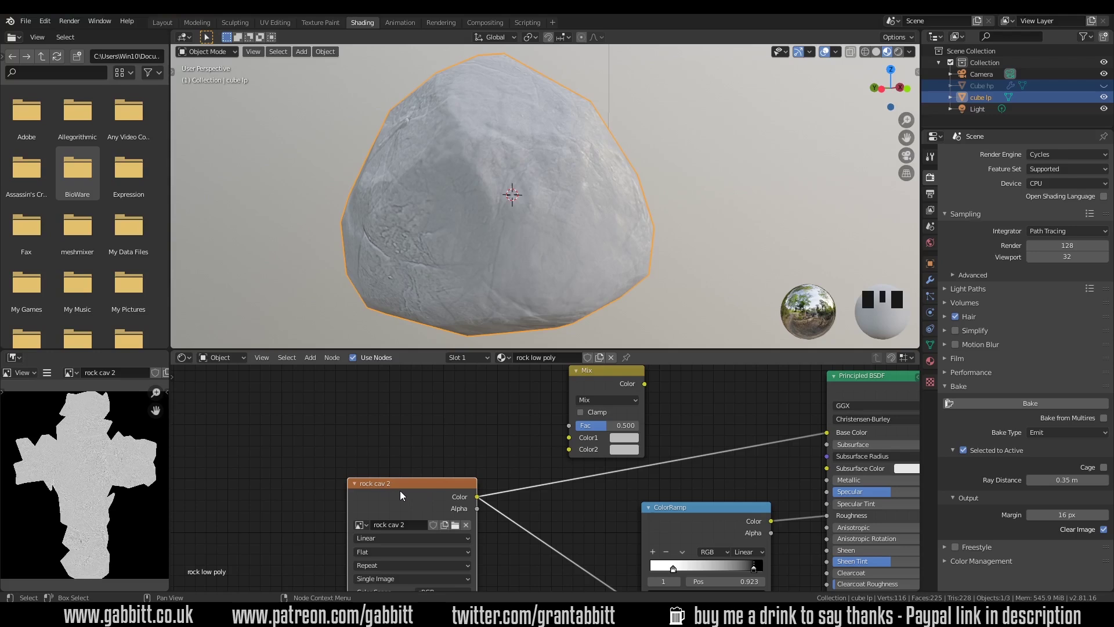
{"action": "left_click_drag", "start_coordinate": [594, 374], "coordinate": [624, 405]}
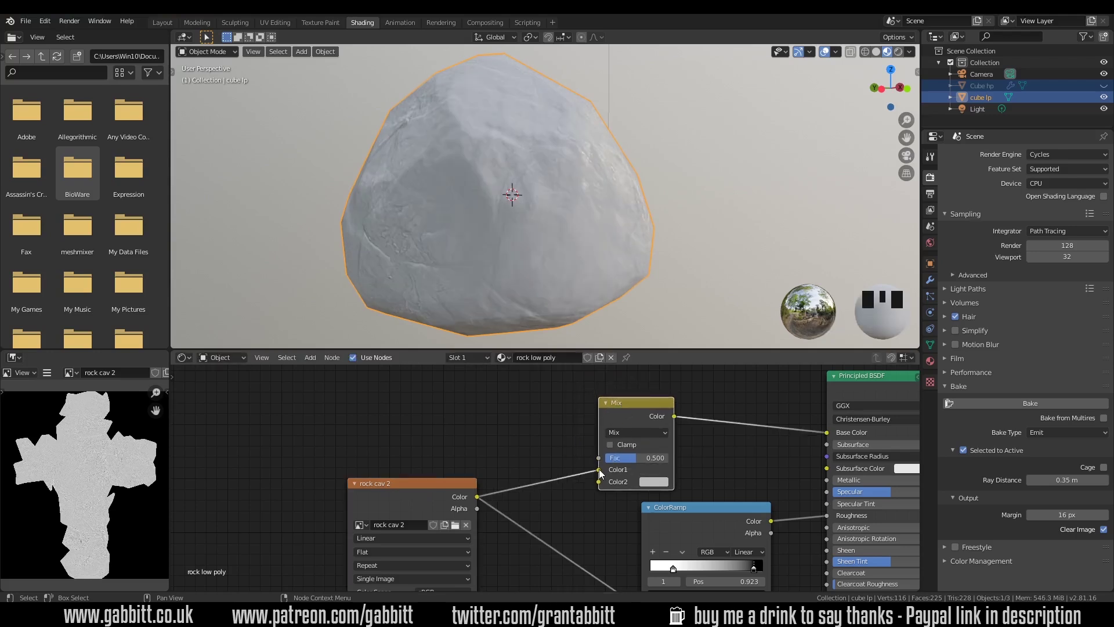
{"action": "left_click_drag", "start_coordinate": [600, 470], "coordinate": [601, 481]}
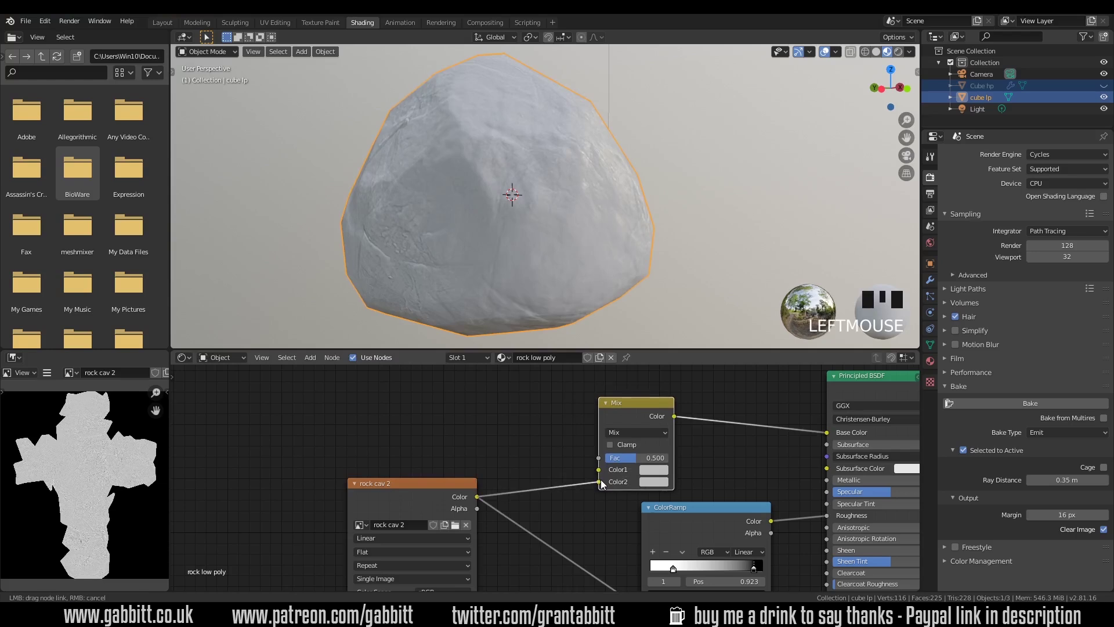
Set the Mix node's Color1 to a dark lavender-grey, value about 0.433
{"action": "left_click", "coordinate": [654, 468]}
{"action": "left_click", "coordinate": [733, 360]}
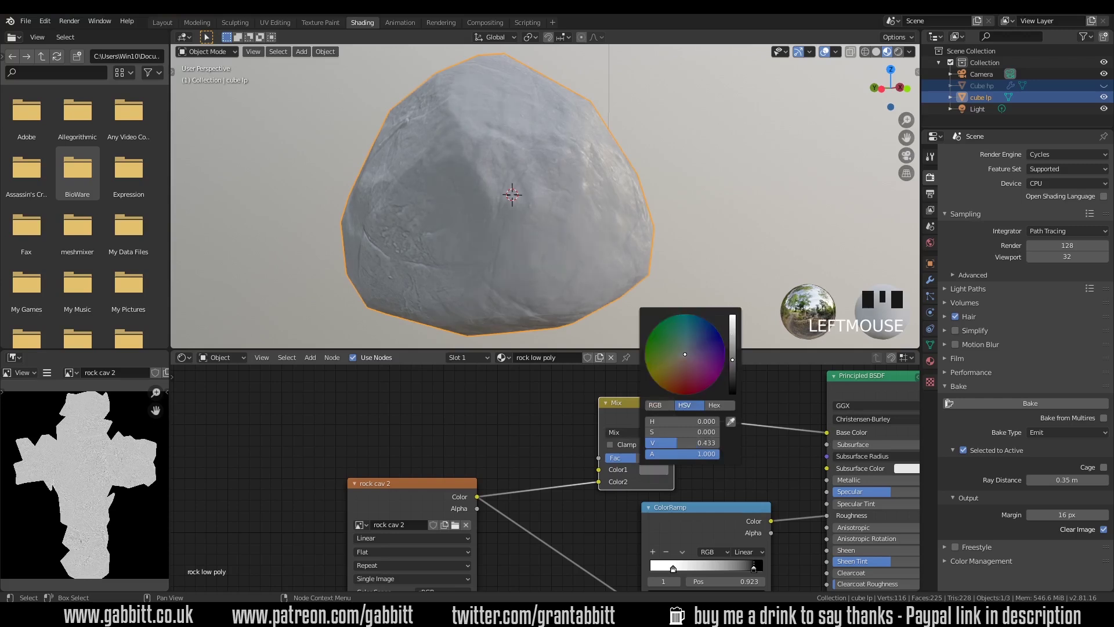
{"action": "left_click_drag", "start_coordinate": [697, 361], "coordinate": [691, 353]}
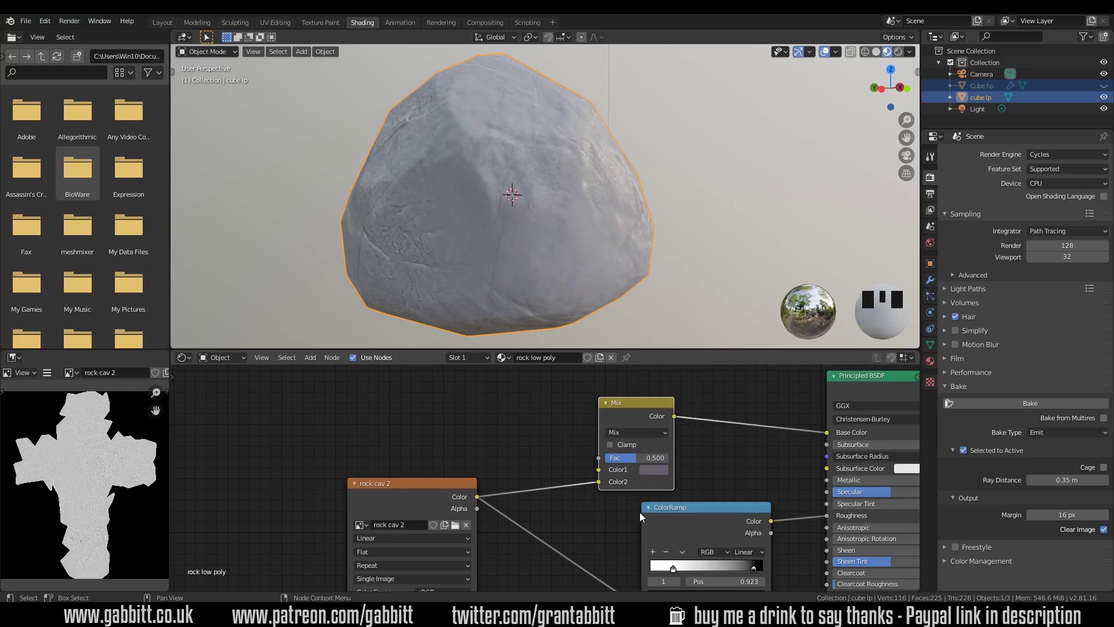
Add a Noise Texture node and link its Fac to the Mix node's Color1
{"action": "key", "text": "shift+a"}
{"action": "mouse_move", "coordinate": [525, 424]}
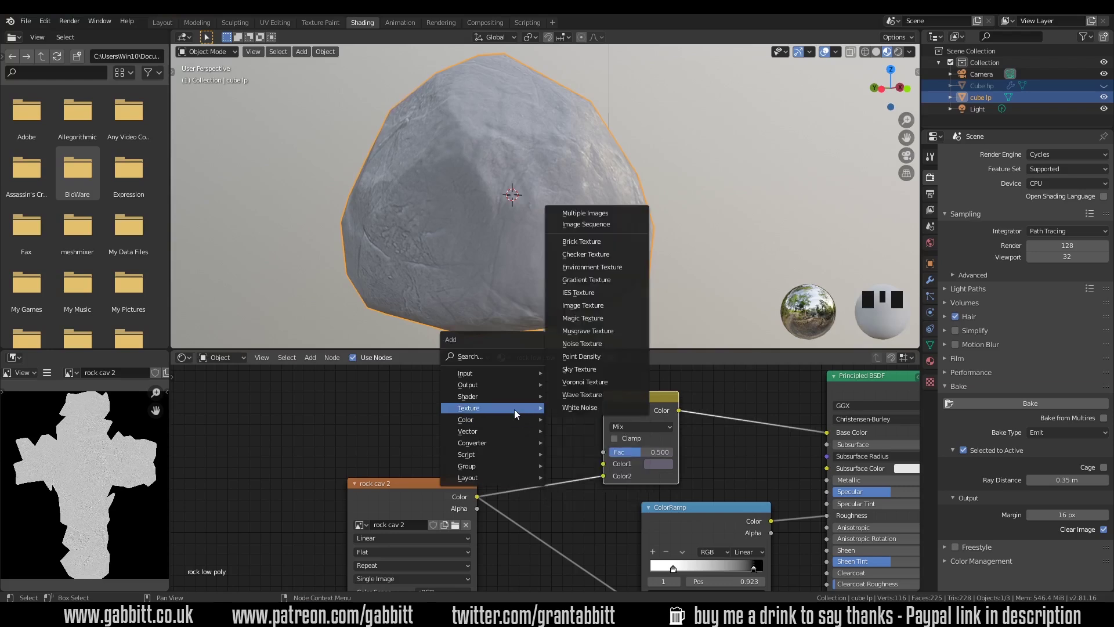
{"action": "left_click", "coordinate": [577, 344]}
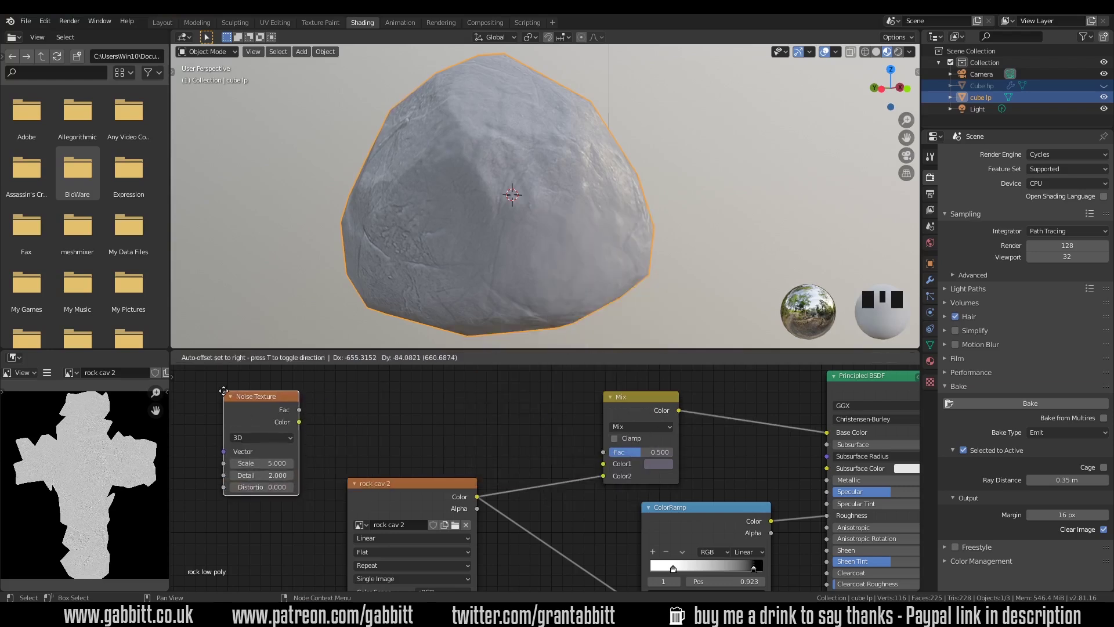
{"action": "left_click", "coordinate": [261, 406]}
{"action": "mouse_move", "coordinate": [299, 404]}
{"action": "left_mouse_down"}
{"action": "mouse_move", "coordinate": [534, 419]}
{"action": "mouse_move", "coordinate": [599, 462]}
{"action": "left_mouse_up"}
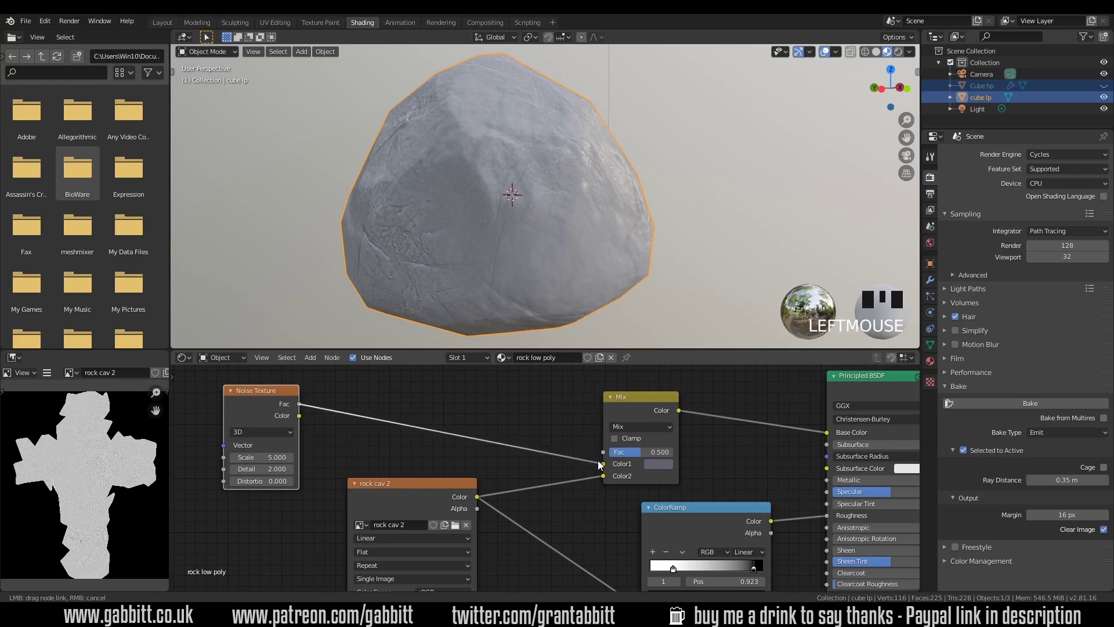
Preview the noise alone and then the Mix result on the rock
{"action": "left_click", "coordinate": [271, 400], "text": "ctrl+shift"}
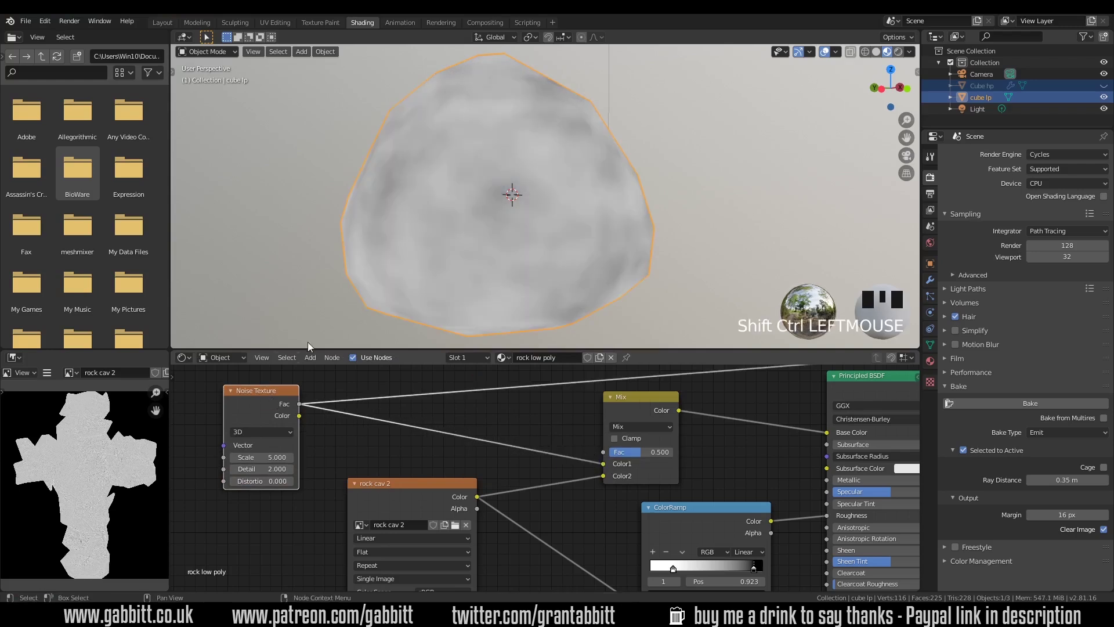
{"action": "middle_click_drag", "start_coordinate": [552, 203], "coordinate": [609, 202]}
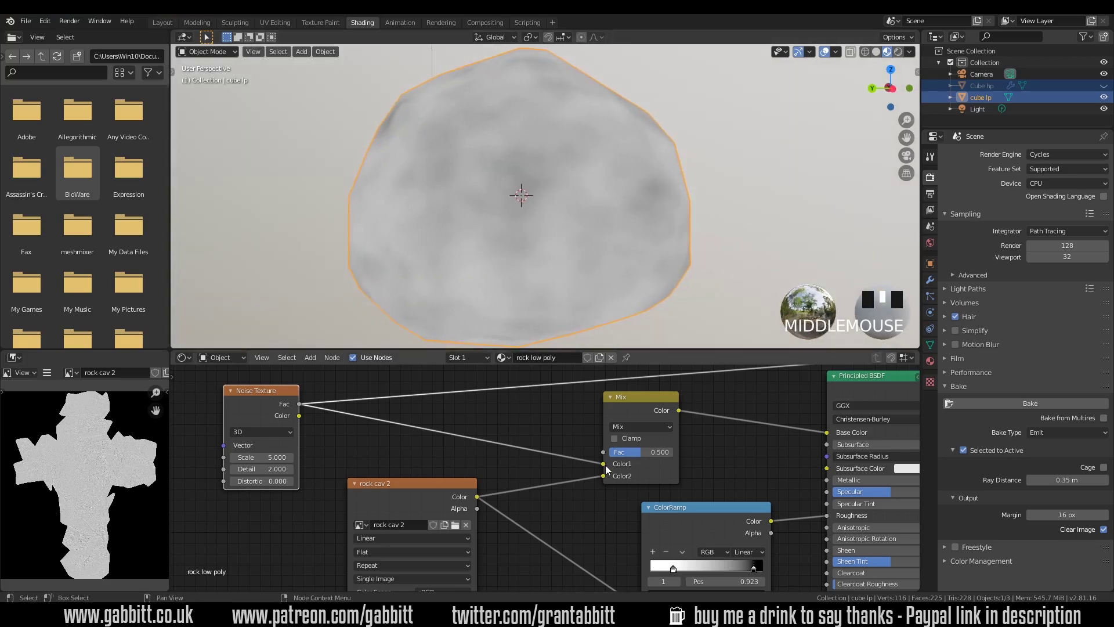
{"action": "left_click", "coordinate": [626, 399], "text": "ctrl+shift"}
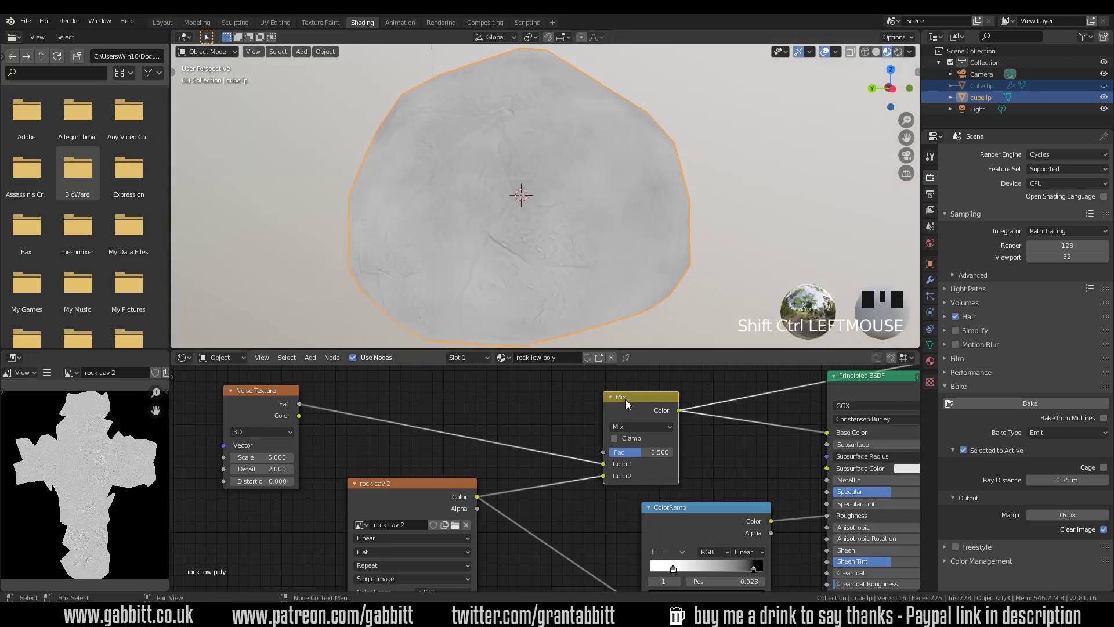
{"action": "middle_click_drag", "start_coordinate": [554, 273], "coordinate": [537, 268]}
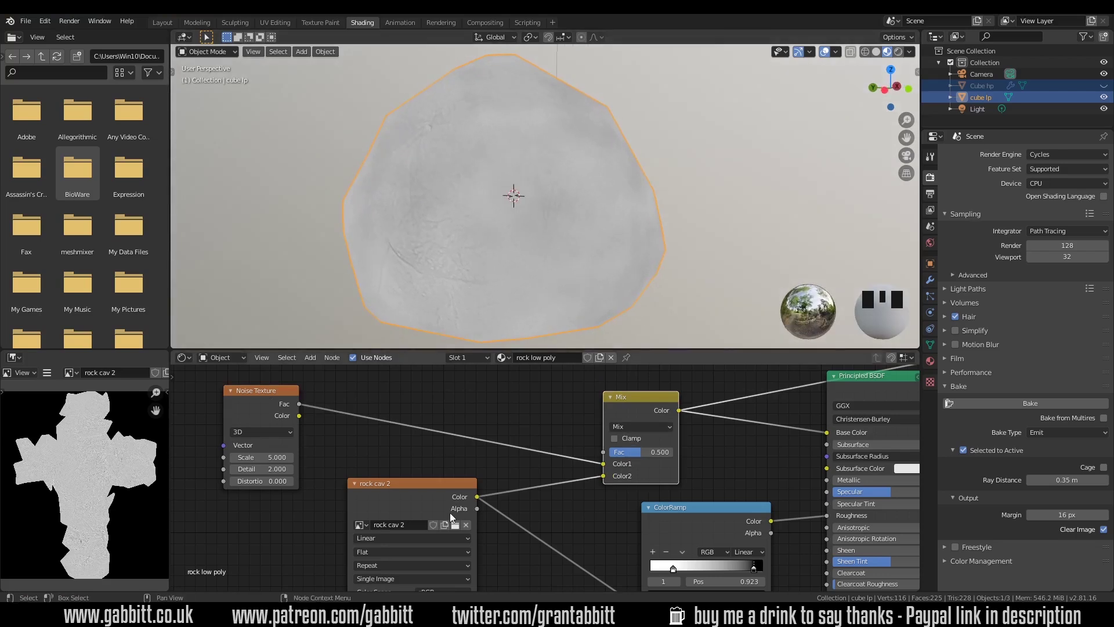
Switch the Mix node to Multiply with Fac 1.000 and check the darker crevices
{"action": "left_click", "coordinate": [647, 427]}
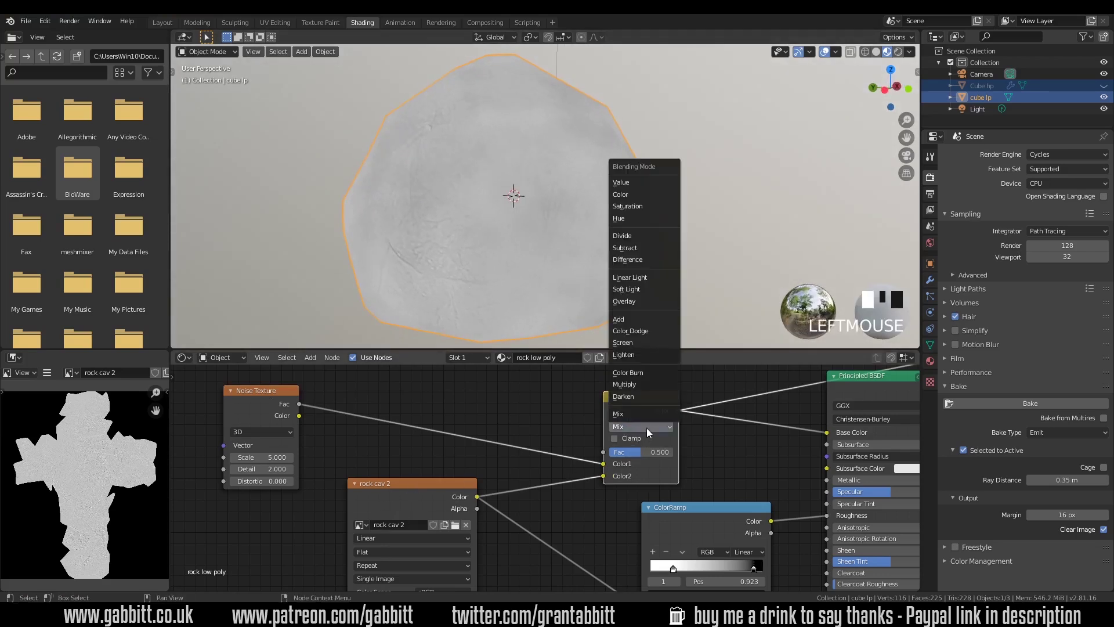
{"action": "left_click", "coordinate": [639, 387]}
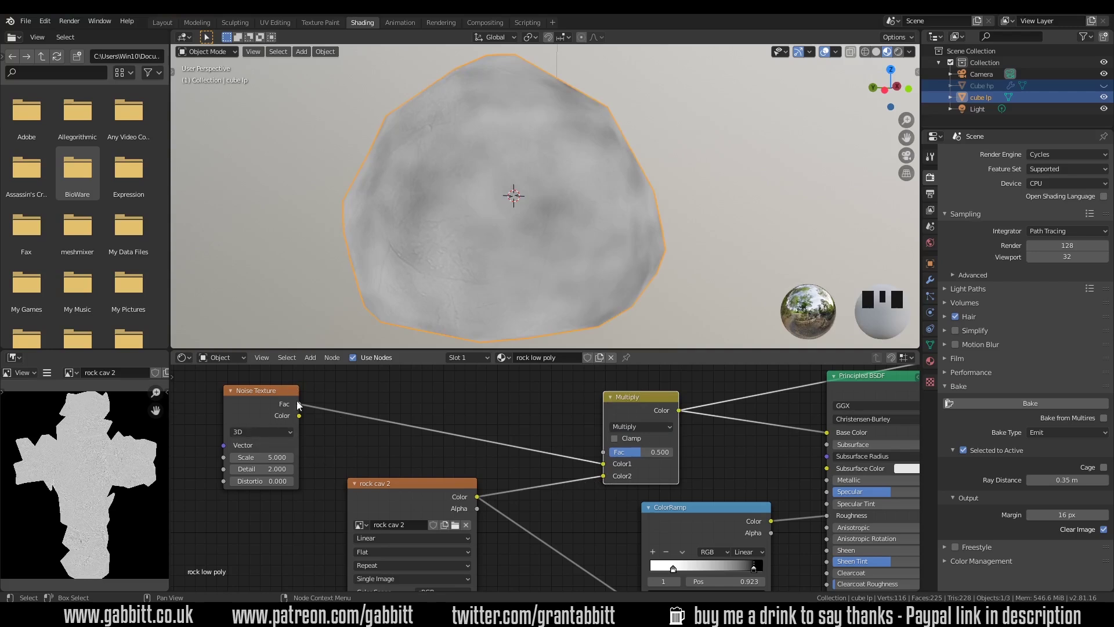
{"action": "left_click_drag", "start_coordinate": [641, 454], "coordinate": [674, 454]}
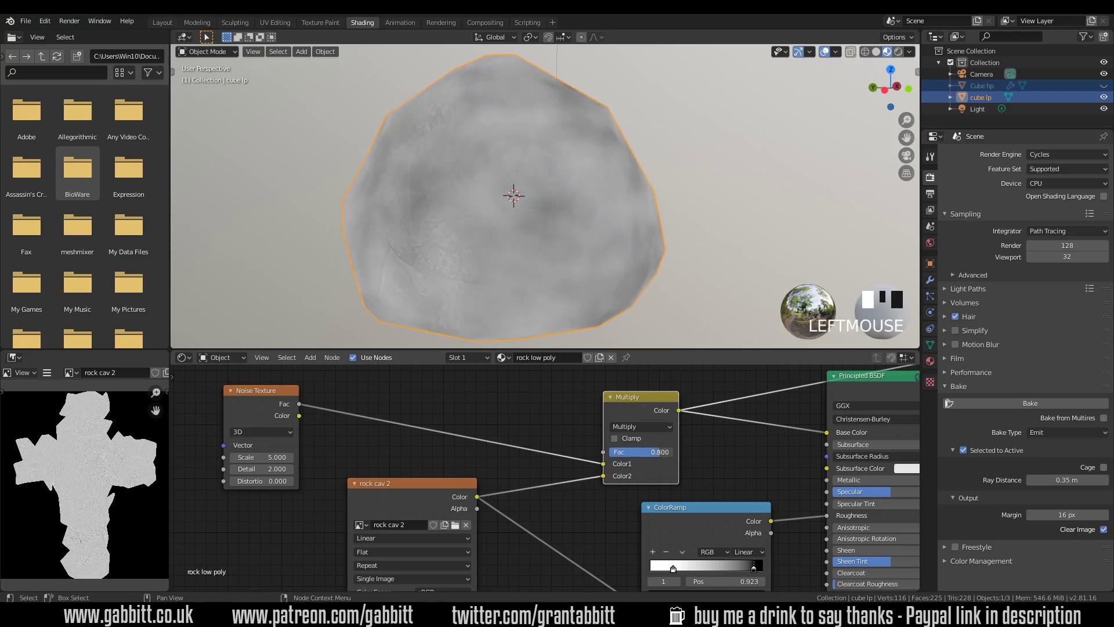
{"action": "middle_click_drag", "start_coordinate": [513, 142], "coordinate": [587, 284]}
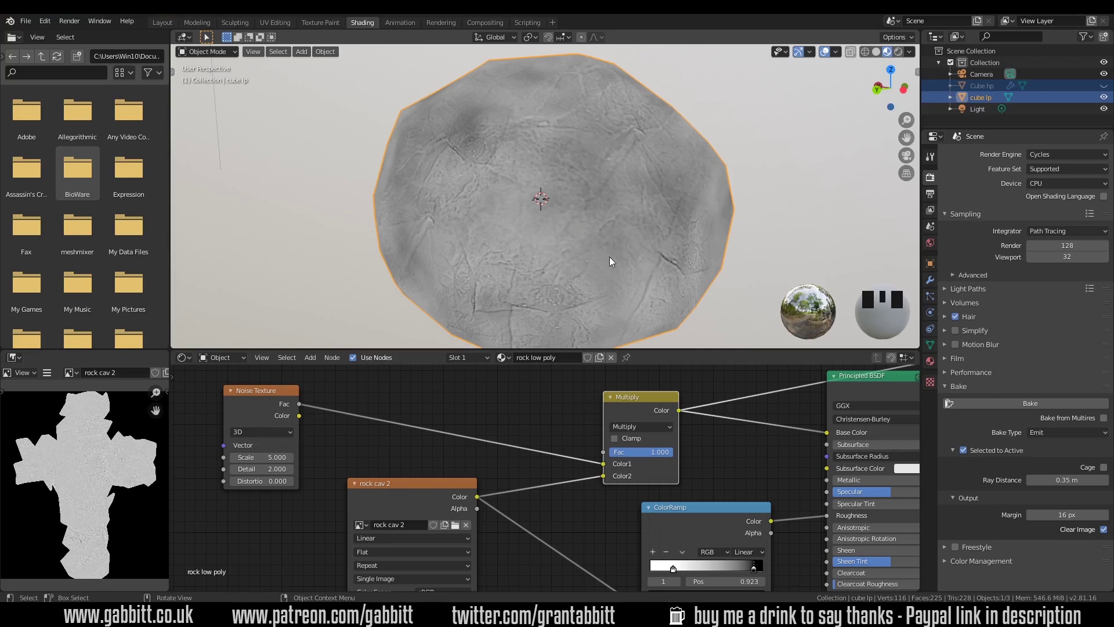
{"action": "mouse_move", "coordinate": [405, 492]}
{"action": "left_mouse_down"}
{"action": "mouse_move", "coordinate": [415, 459]}
{"action": "mouse_move", "coordinate": [394, 481]}
{"action": "left_mouse_up"}
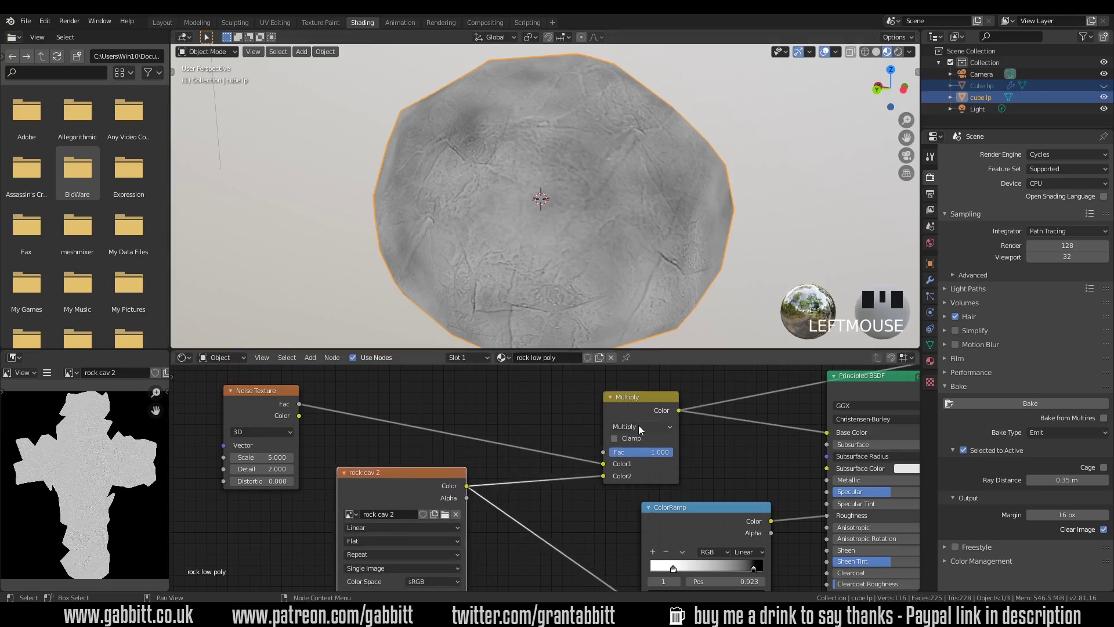
Preview the complete Principled BSDF shader on the rock again, viewed from near the top
{"action": "scroll", "coordinate": [638, 425], "scroll_direction": "down", "scroll_amount": 2}
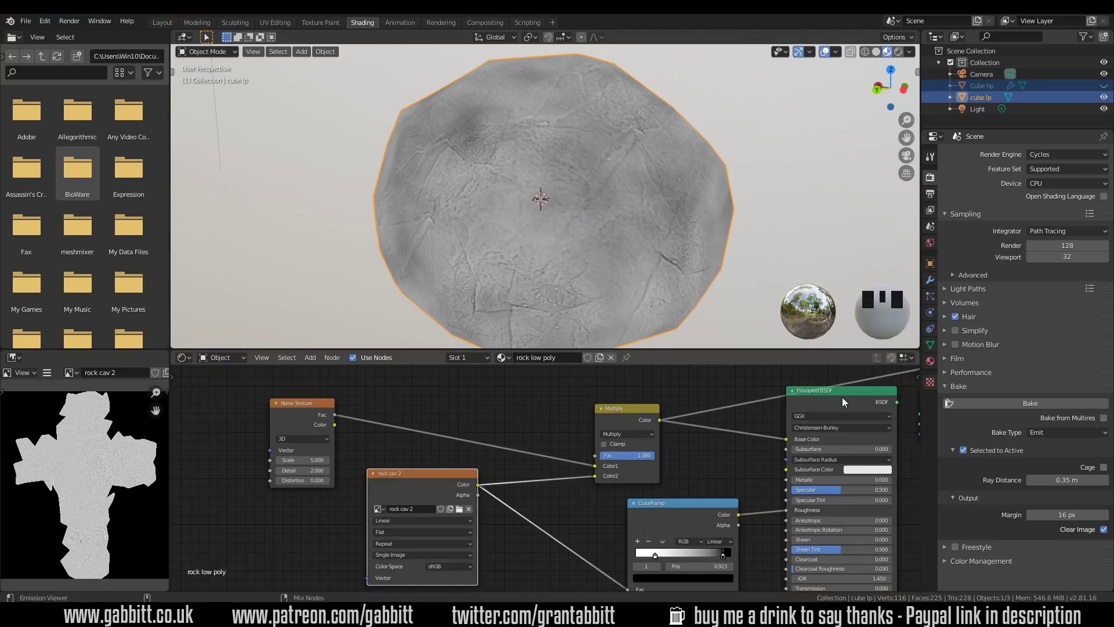
{"action": "left_click", "coordinate": [841, 397], "text": "ctrl+shift"}
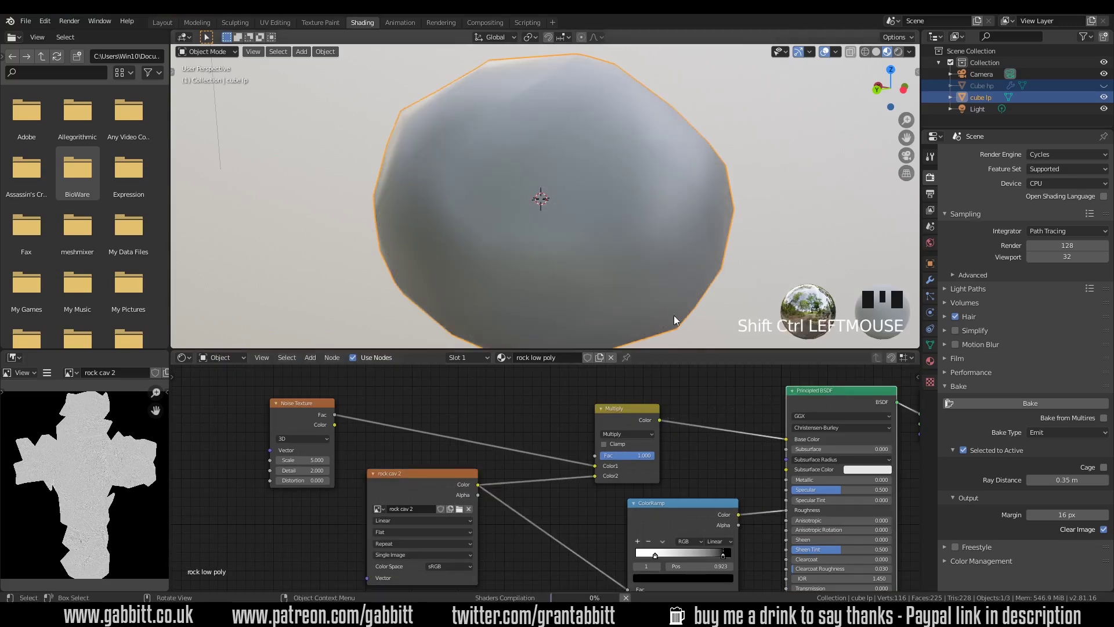
{"action": "middle_click_drag", "start_coordinate": [654, 284], "coordinate": [737, 286]}
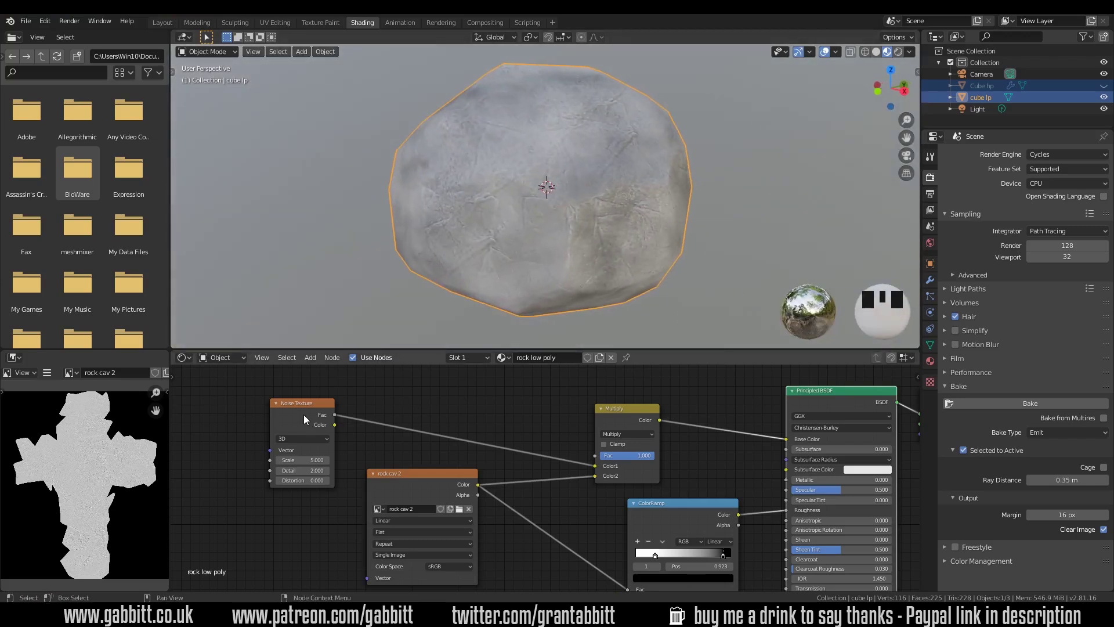
{"action": "mouse_move", "coordinate": [297, 412]}
{"action": "left_mouse_down"}
{"action": "mouse_move", "coordinate": [308, 408]}
{"action": "mouse_move", "coordinate": [297, 401]}
{"action": "left_mouse_up"}
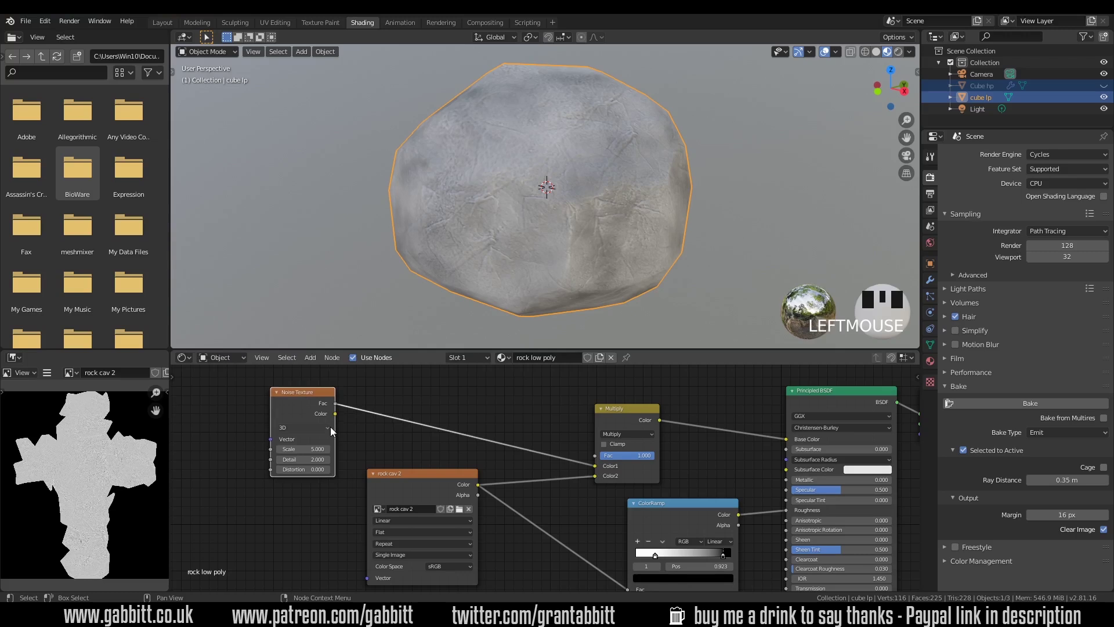